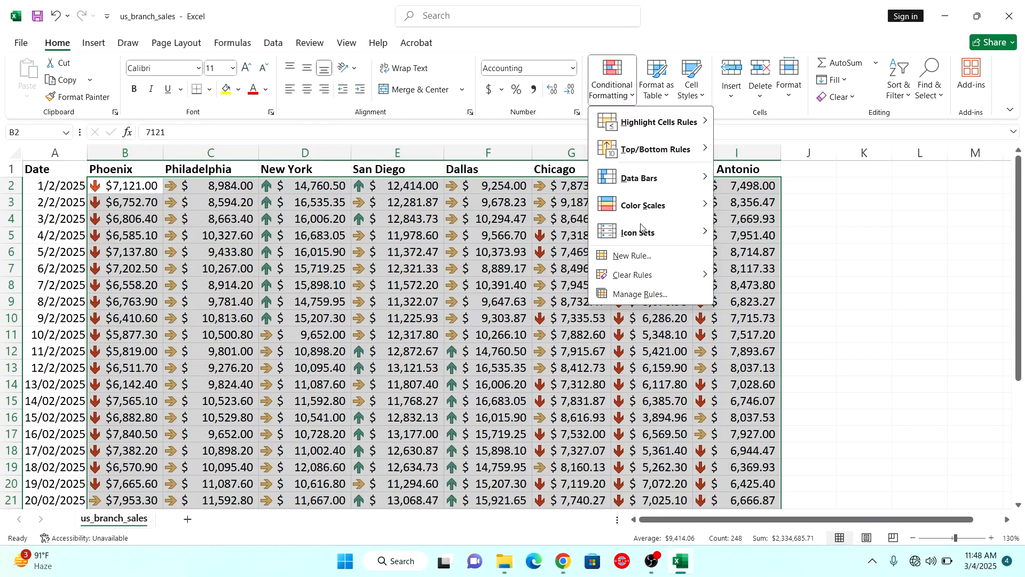
mouse_move(648, 207)
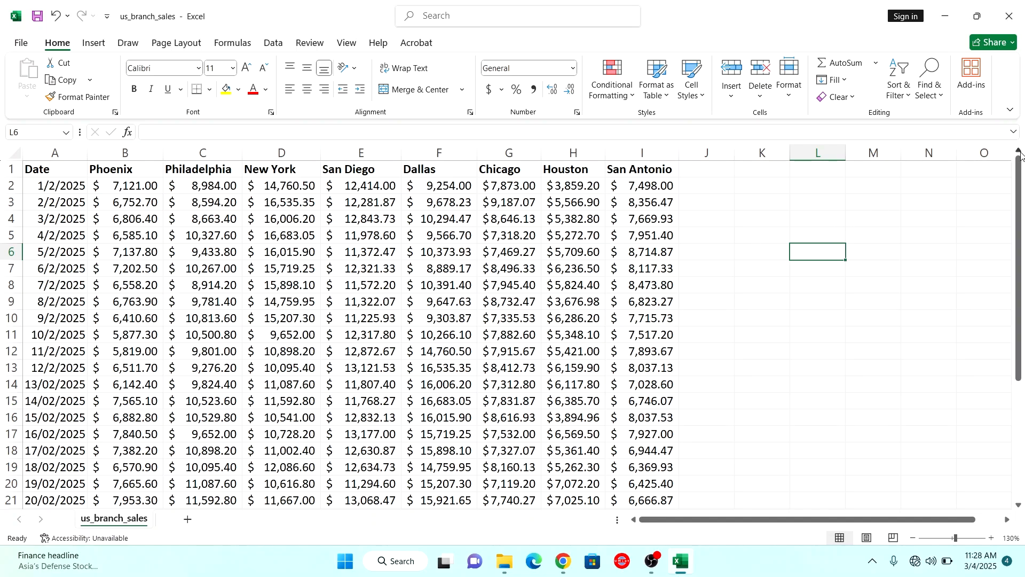
scroll(1020, 160, "down", 1)
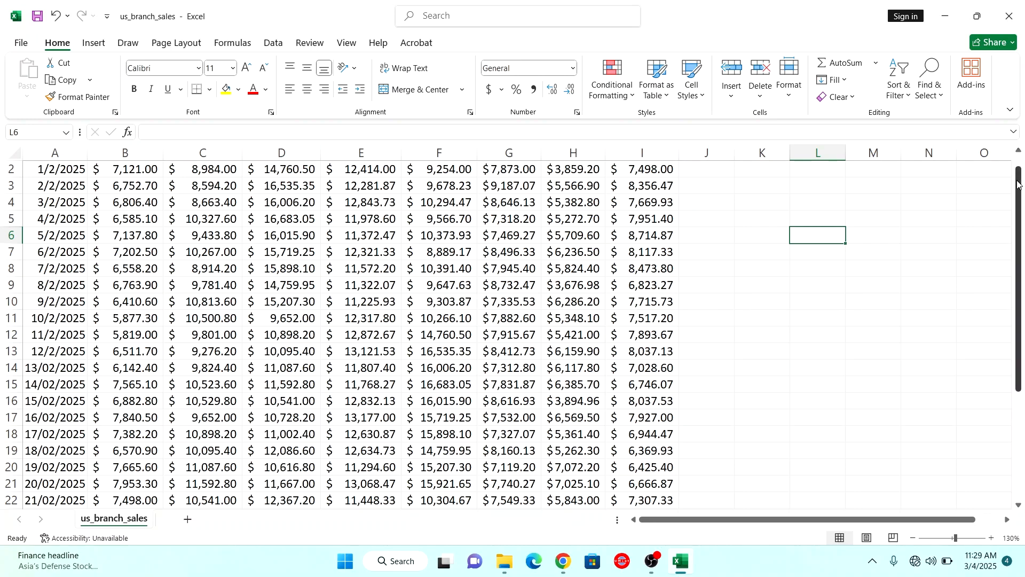
left_click_drag(1020, 233, 1018, 155)
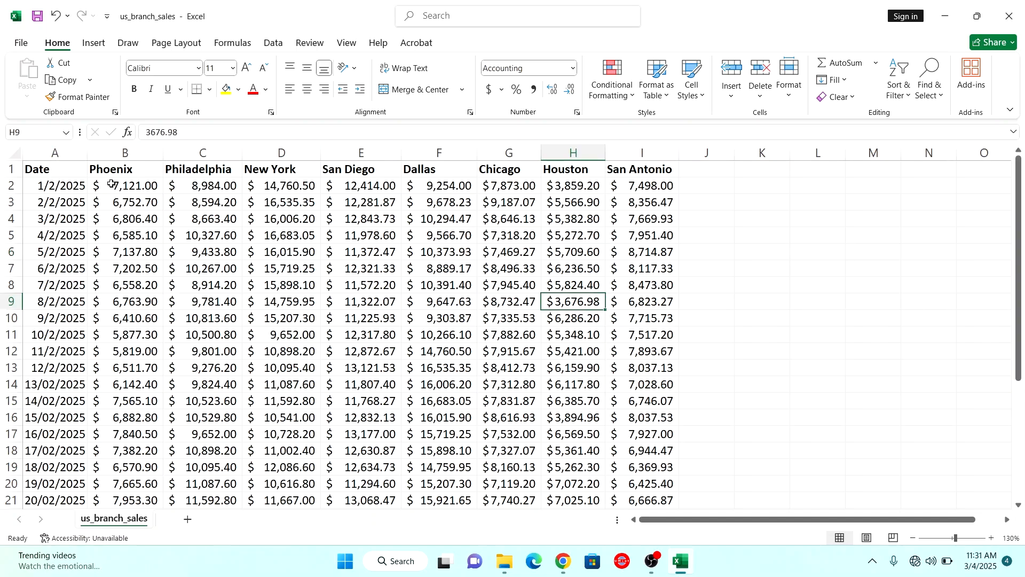
- Highlight the top 20 sales values in B2:I32 with Green Fill with Dark Green Text using a Top 10 Items rule
left_click_drag(111, 185, 666, 490)
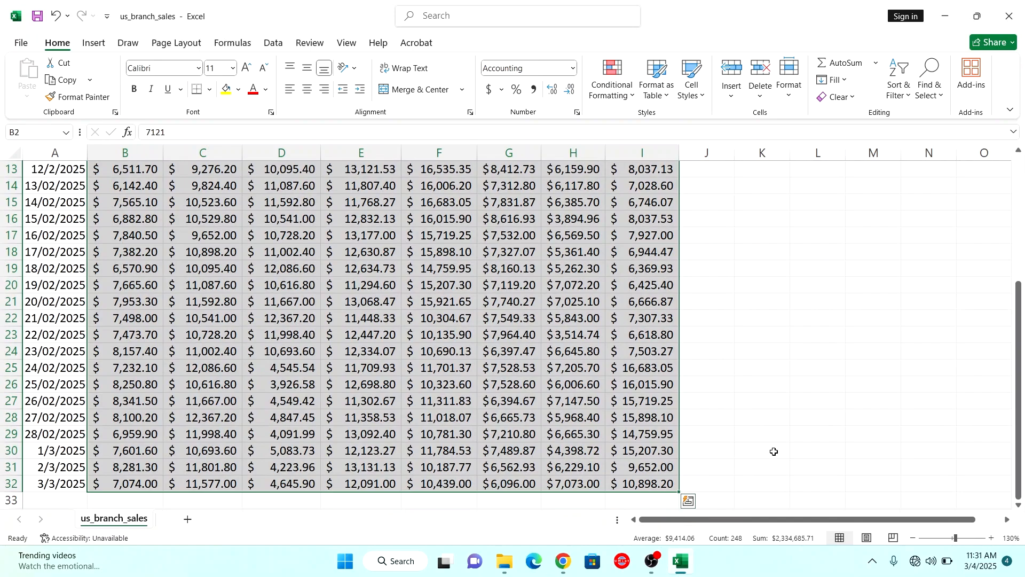
left_click_drag(1019, 302, 1019, 176)
left_click(633, 99)
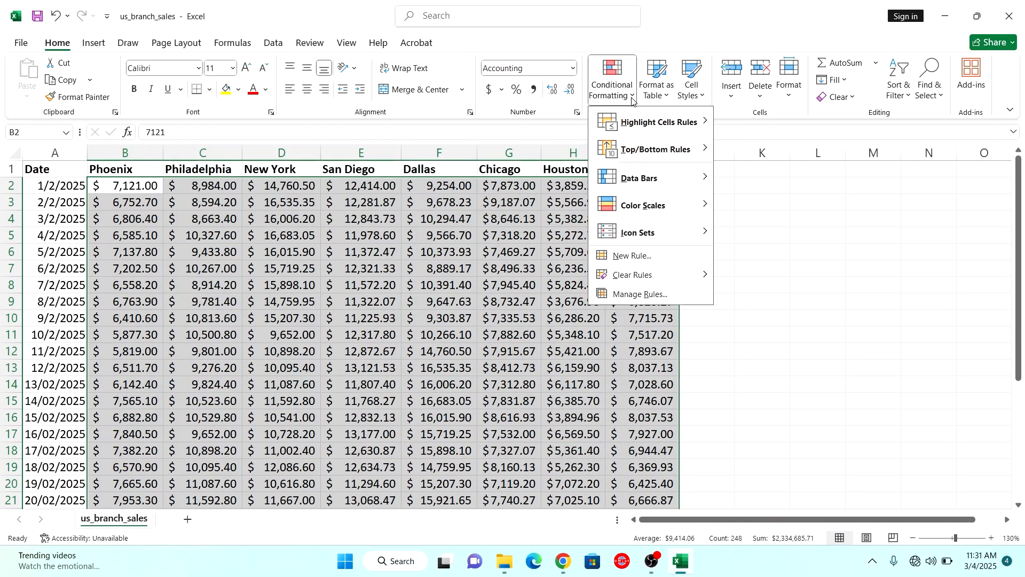
mouse_move(660, 155)
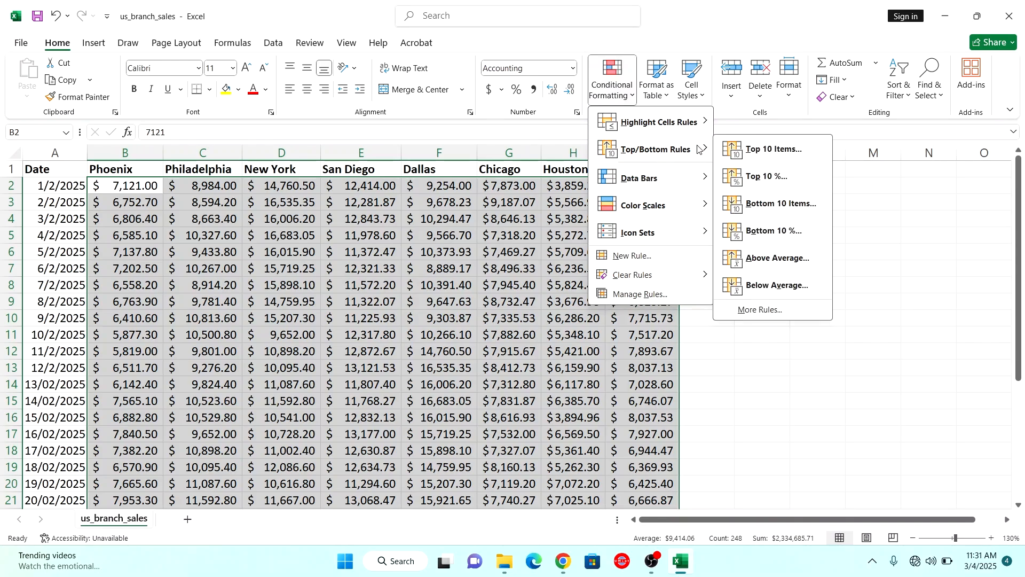
left_click(744, 156)
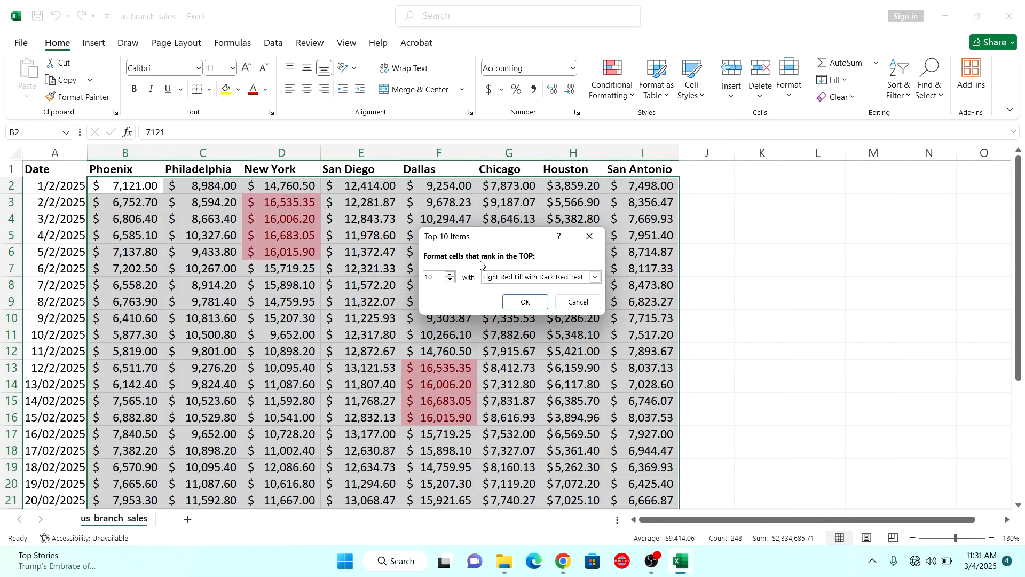
left_click_drag(437, 277, 426, 280)
type("20")
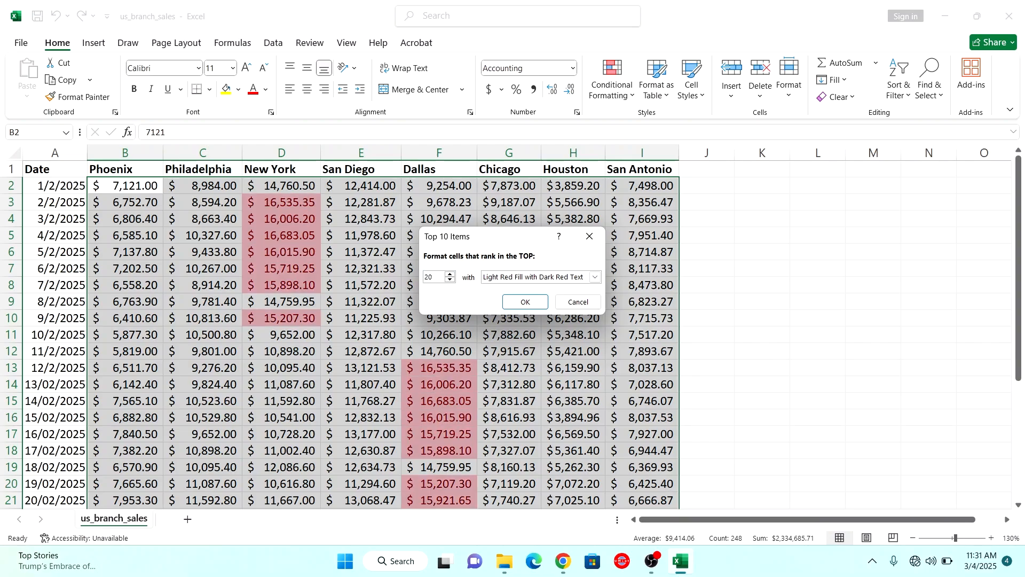
left_click(596, 278)
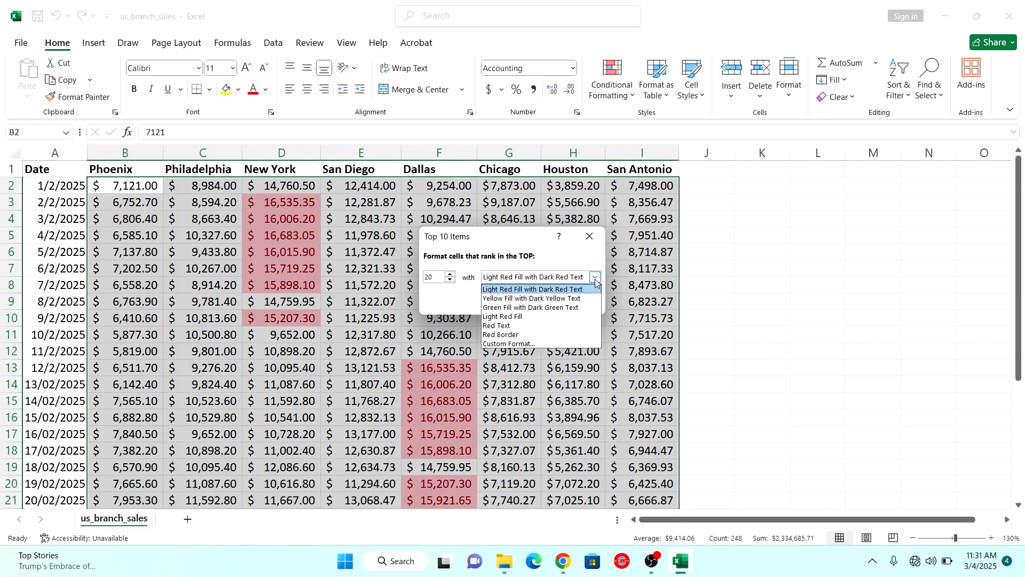
left_click(531, 309)
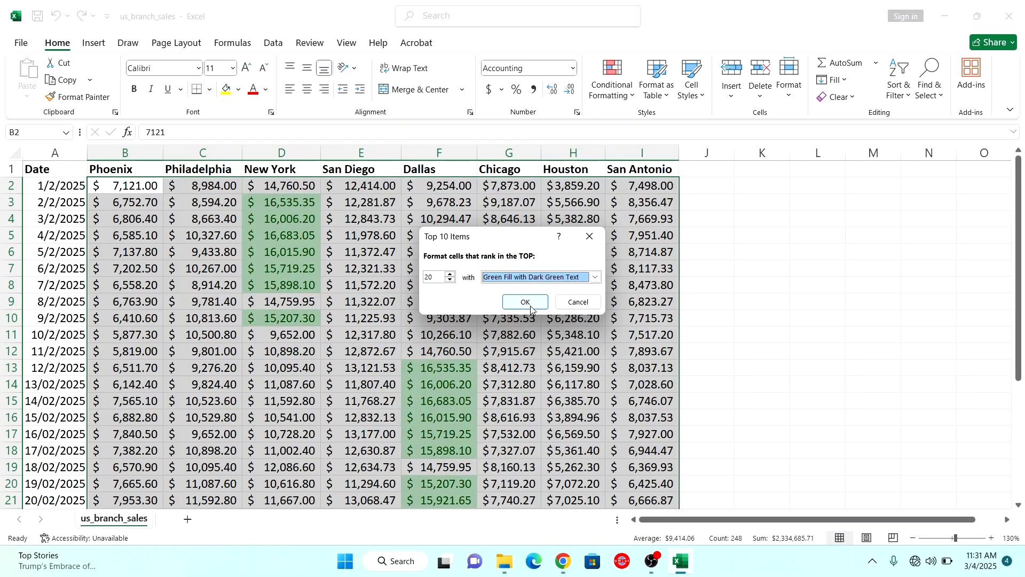
left_click(526, 302)
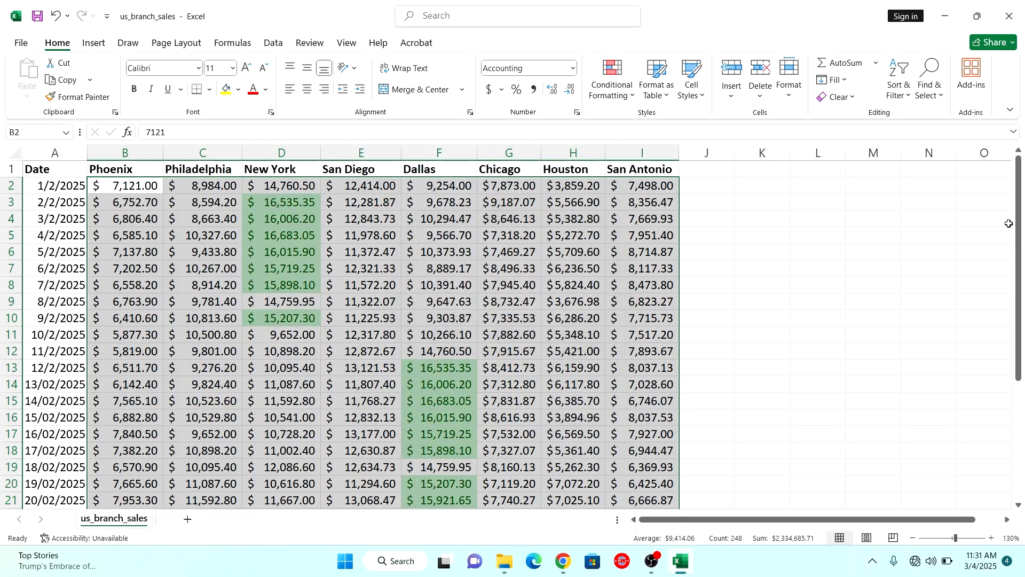
left_click(829, 221)
left_click_drag(1024, 190, 1024, 169)
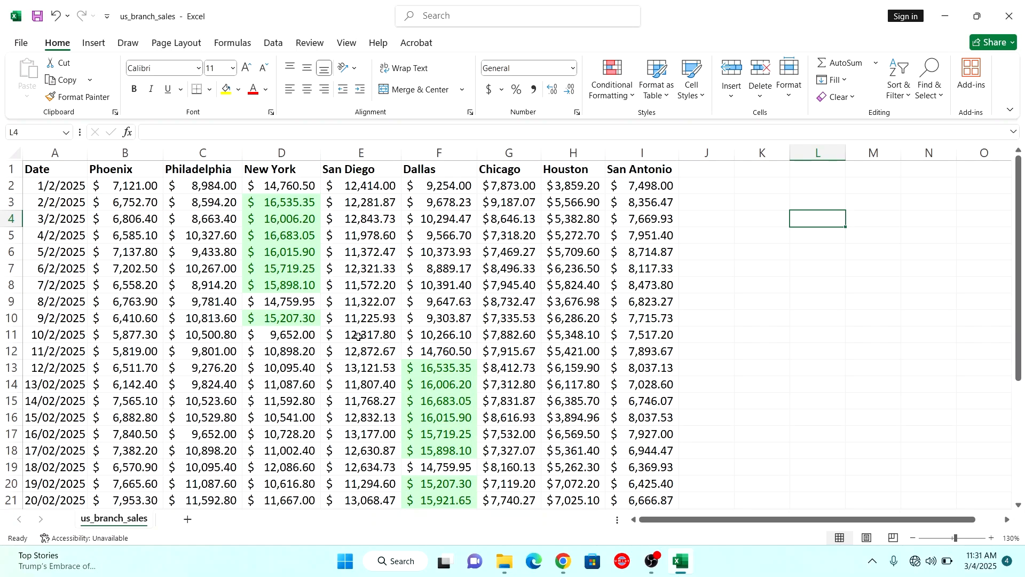
- Highlight the bottom 20 sales values in B2:I32 with Light Red Fill with Dark Red Text using a Bottom 10 Items rule
mouse_move(1020, 195)
left_mouse_down()
mouse_move(1024, 348)
mouse_move(1023, 196)
left_mouse_up()
left_click(119, 188)
left_click_drag(119, 187, 634, 480)
left_click(632, 99)
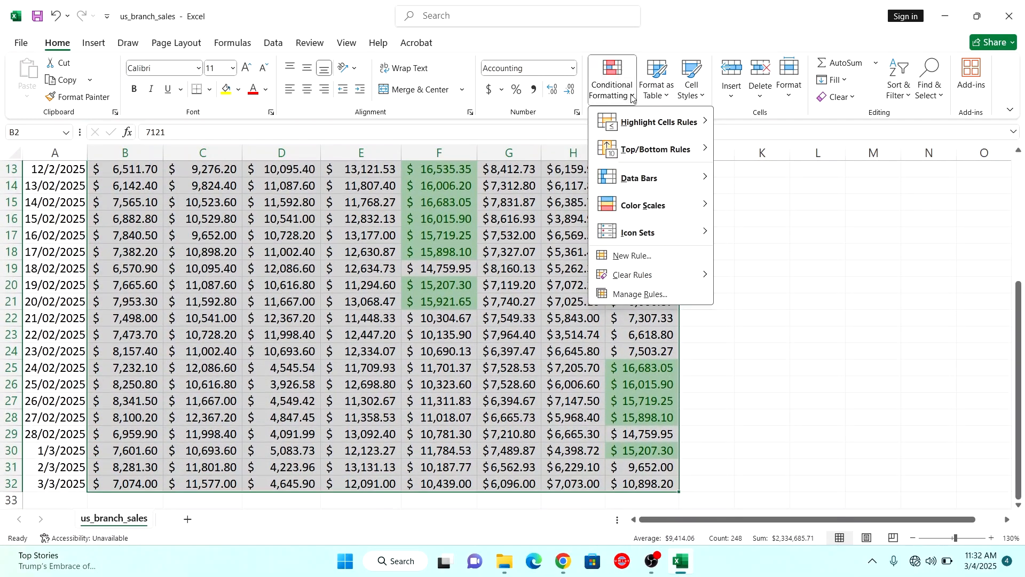
mouse_move(669, 153)
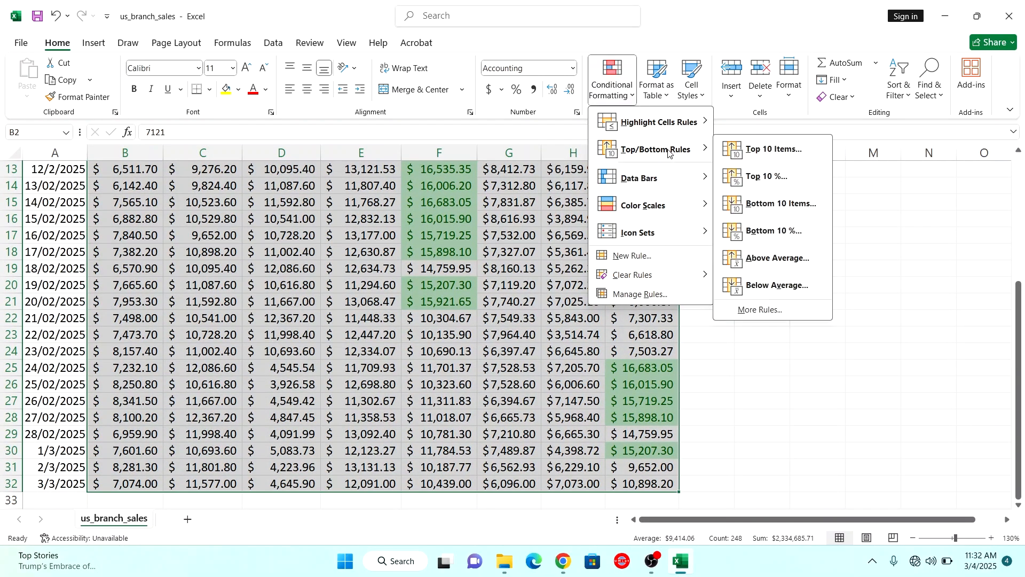
left_click(770, 205)
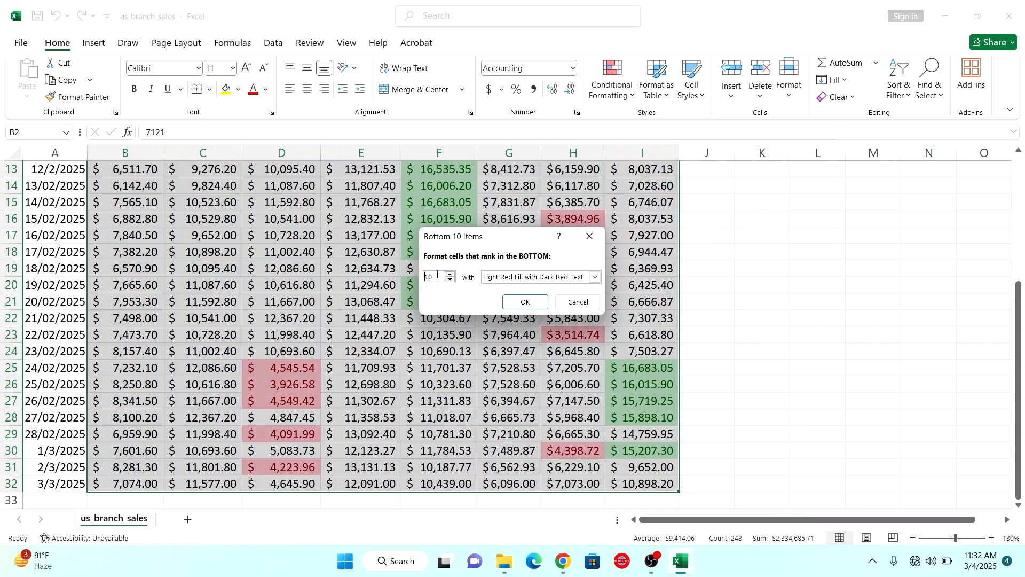
left_click_drag(437, 276, 423, 277)
type("20")
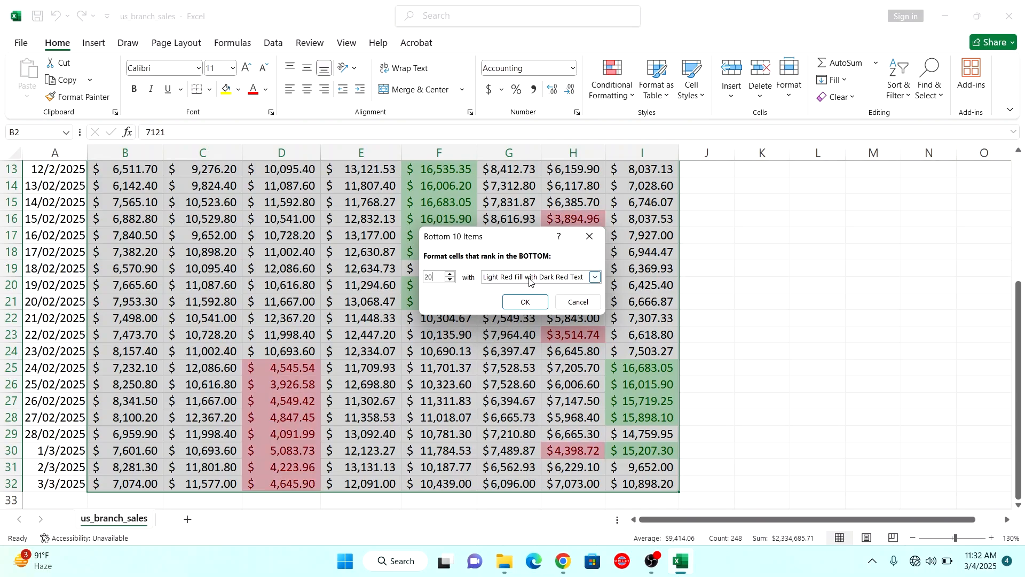
left_click(536, 303)
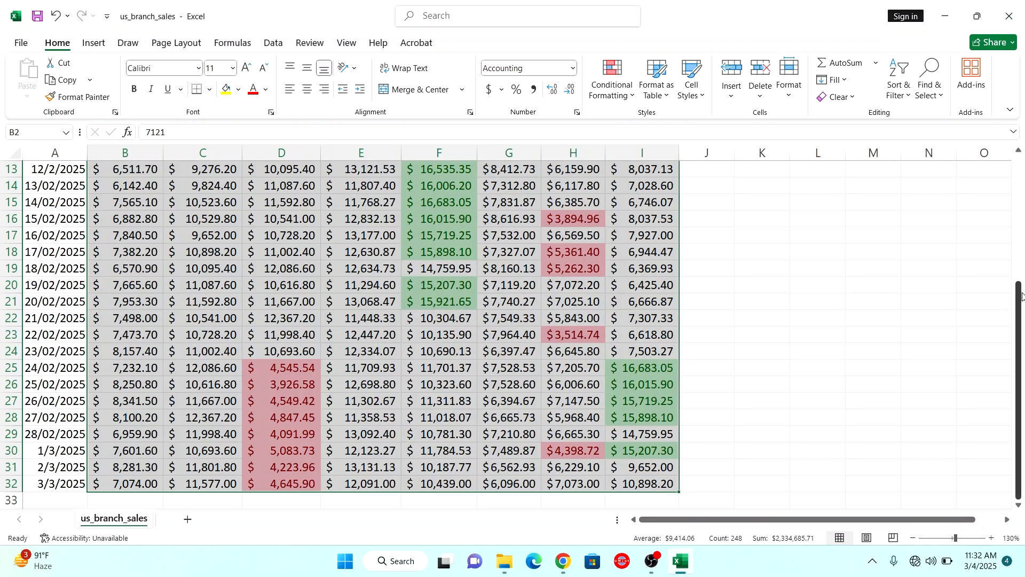
left_click(624, 267)
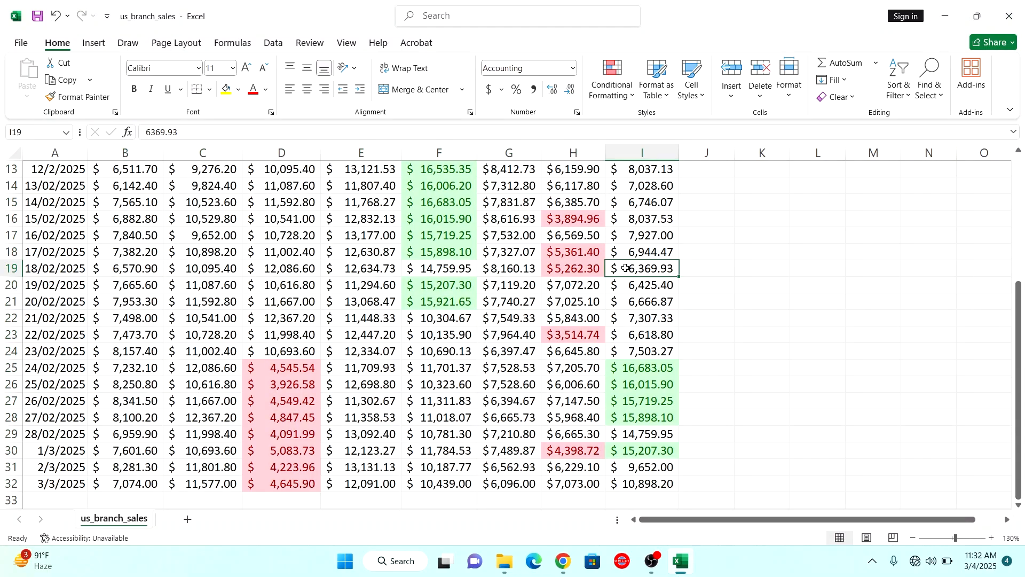
- Review the highlighted top and bottom sales values and clear the conditional formatting rules from the entire sheet
left_click_drag(1019, 288, 1013, 138)
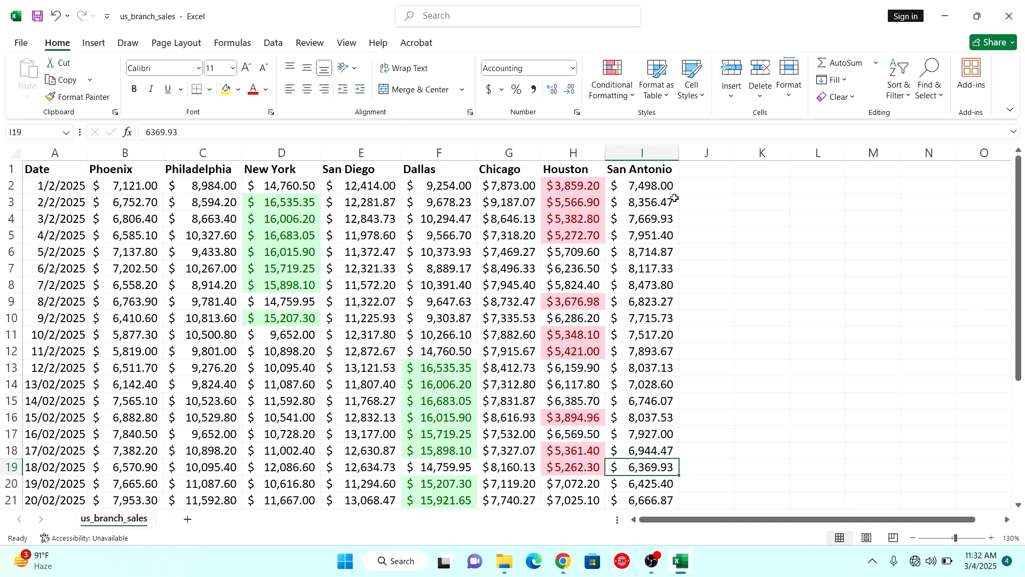
left_click_drag(1021, 183, 1016, 318)
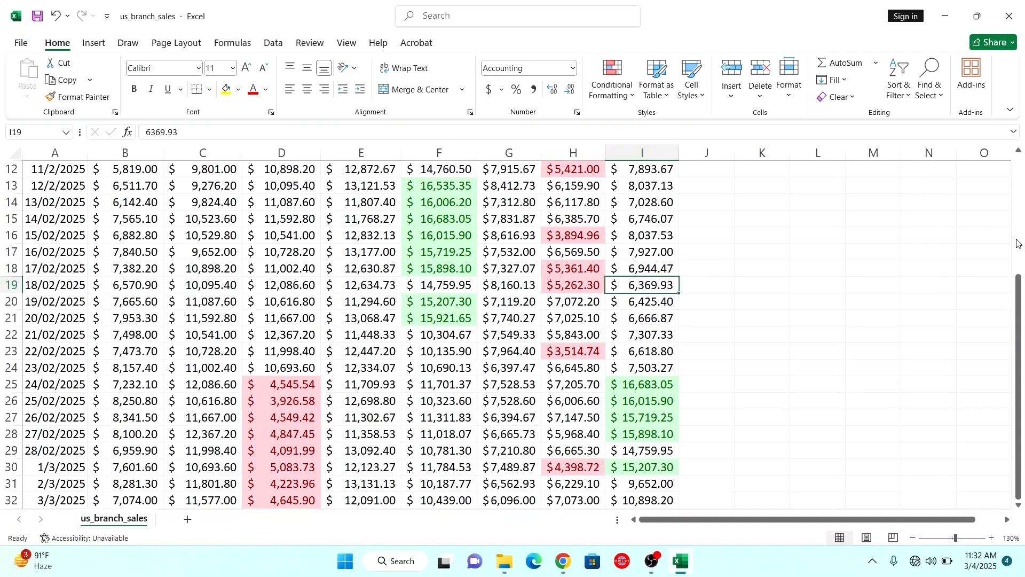
left_click_drag(1021, 278, 1022, 231)
left_click_drag(1022, 278, 1022, 287)
left_click_drag(1023, 291, 1024, 170)
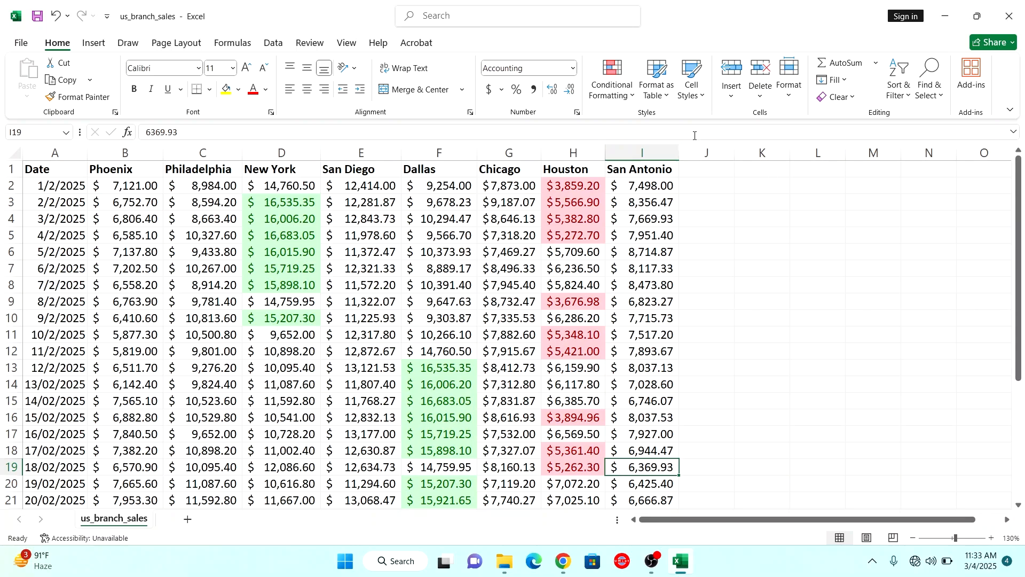
left_click(637, 98)
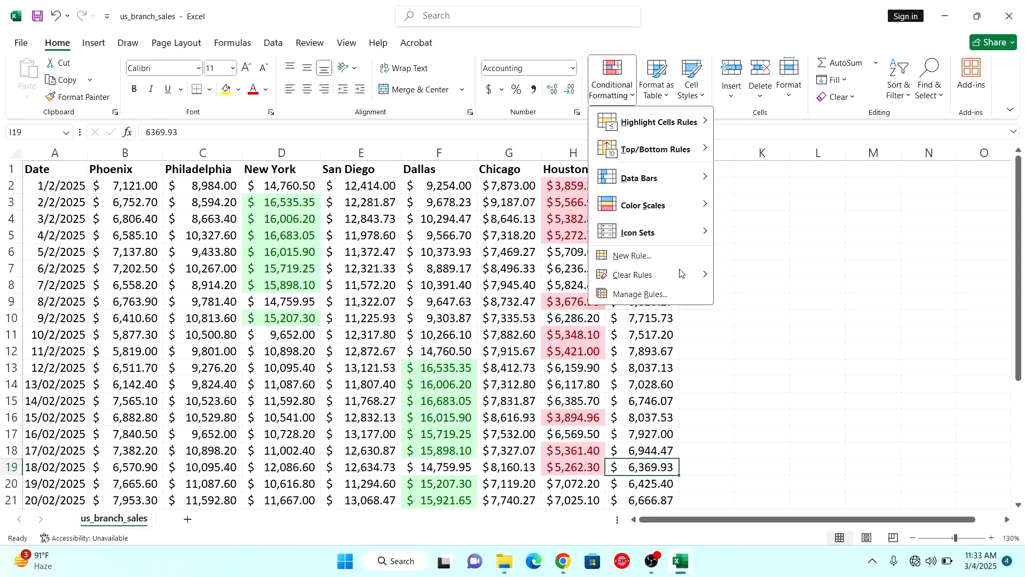
mouse_move(683, 277)
left_click(769, 296)
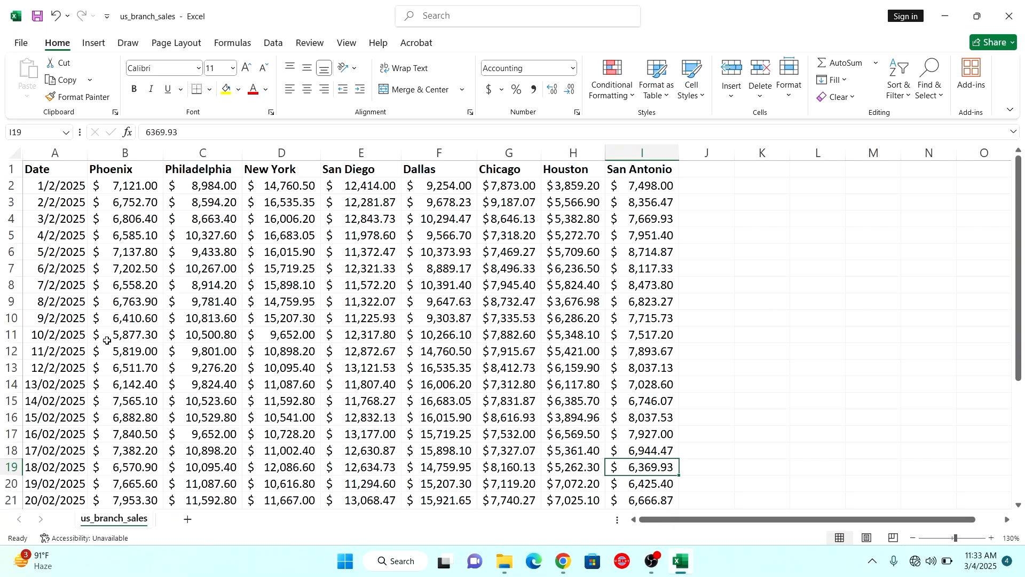
- Format the above-average sales values in B2:I32 with Green Fill with Dark Green Text
left_click_drag(114, 185, 640, 484)
scroll(641, 484, "up", 4)
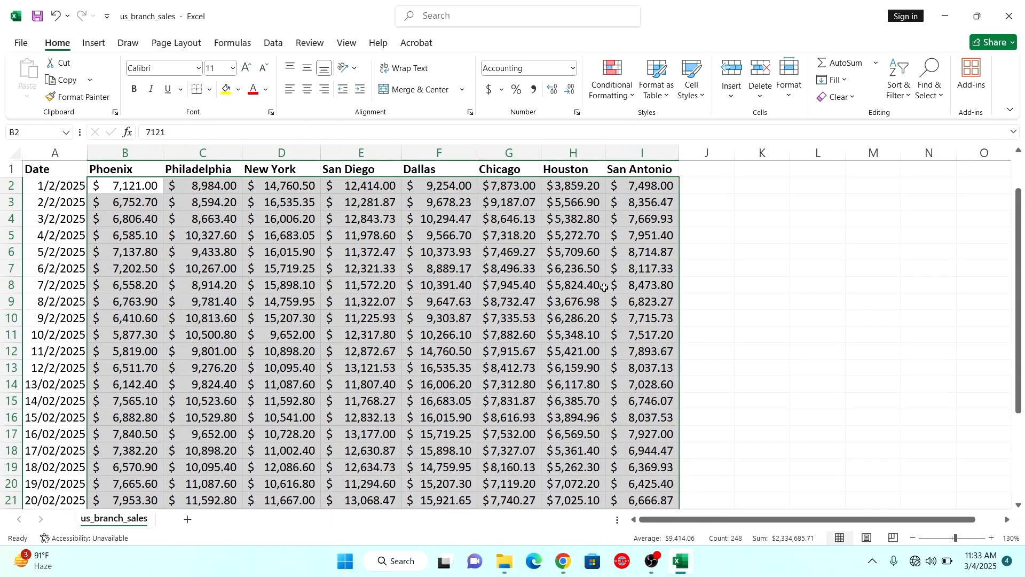
left_click(635, 95)
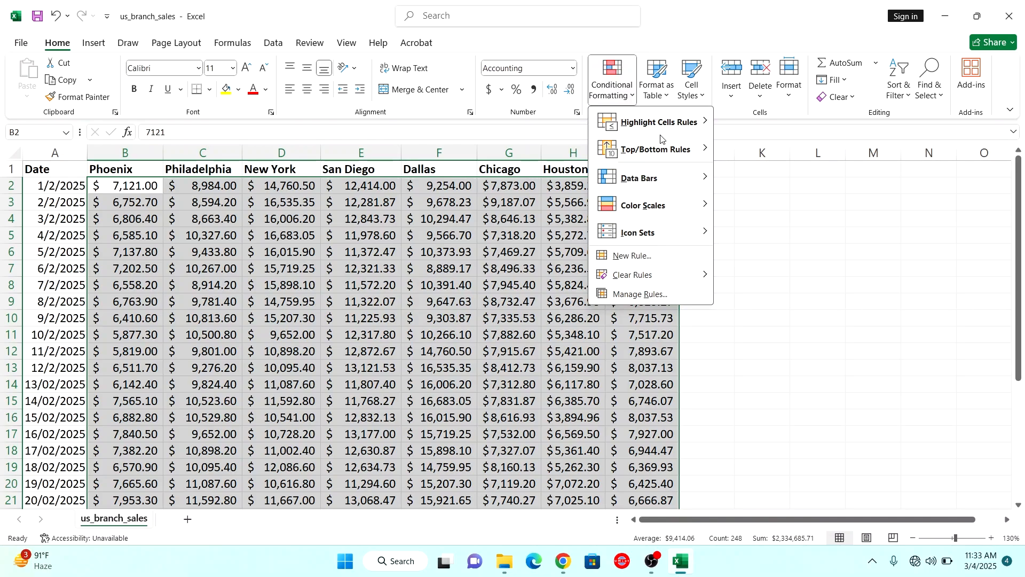
mouse_move(686, 154)
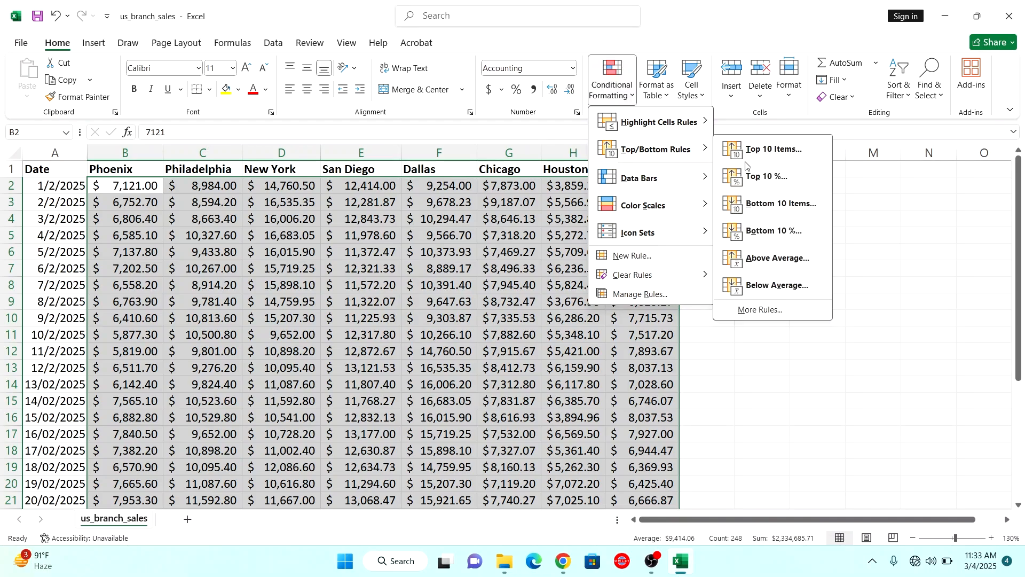
left_click(804, 262)
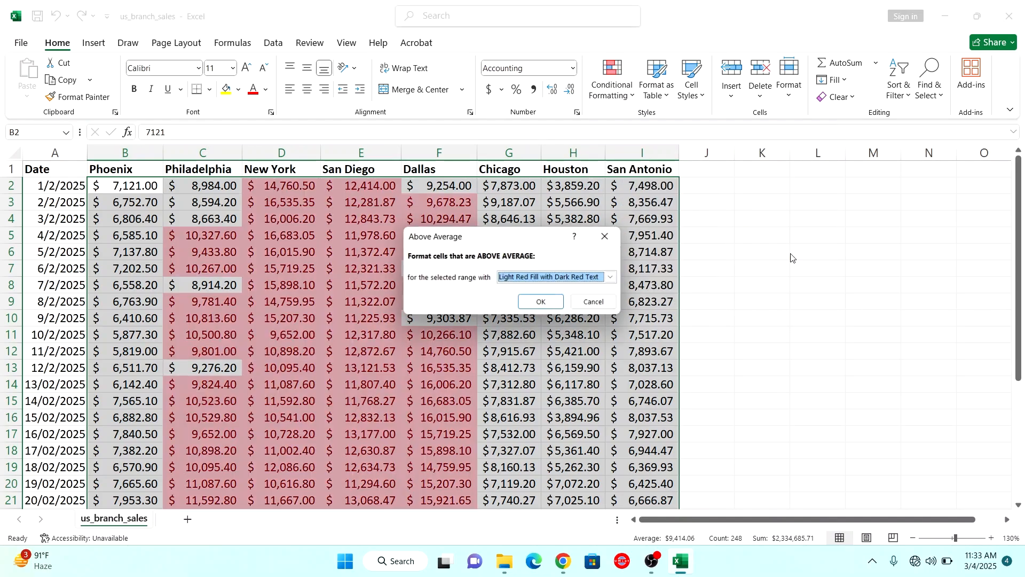
left_click(610, 277)
left_click(526, 308)
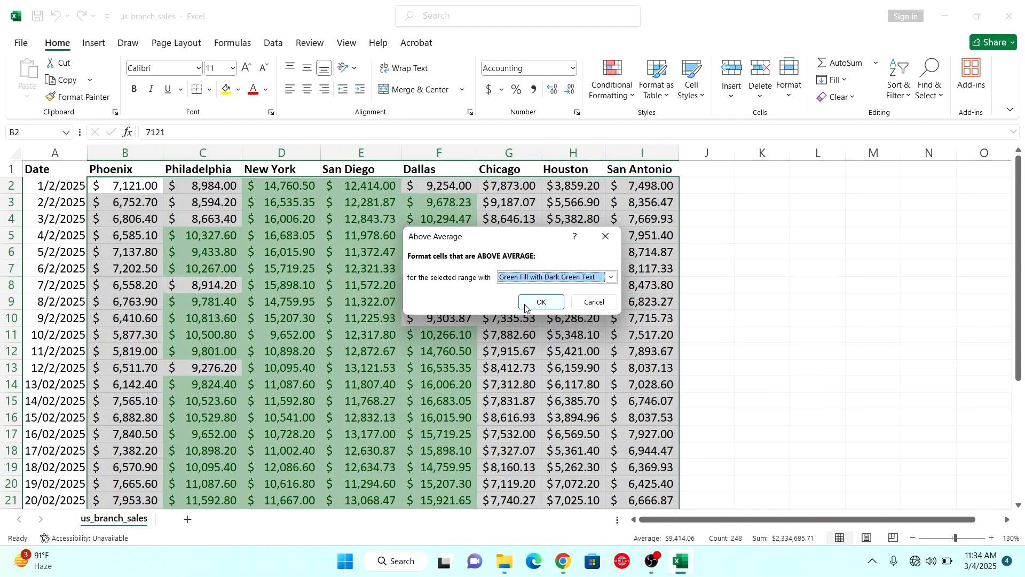
left_click(550, 302)
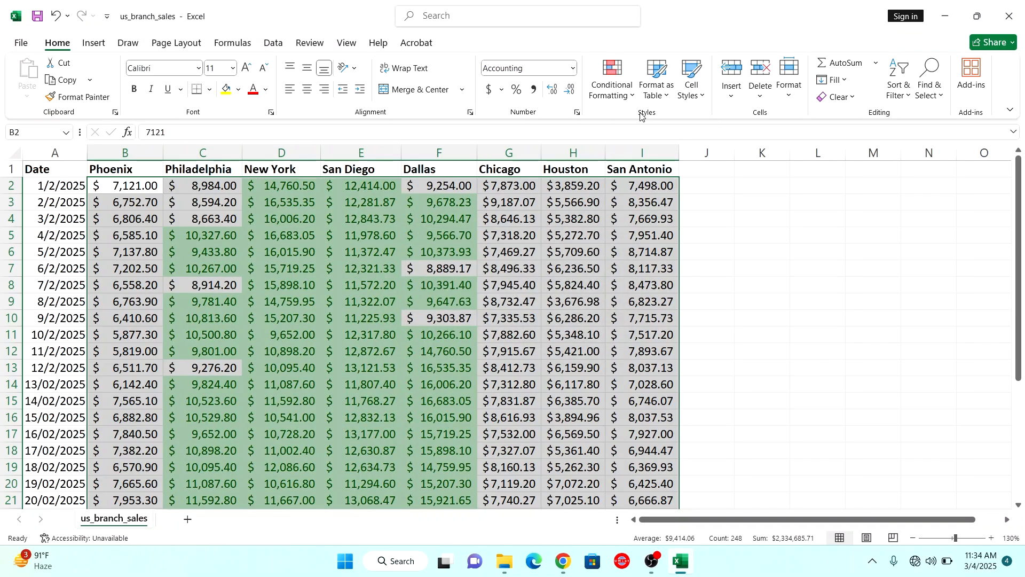
- Format the below-average sales values in B2:I32 with Light Red Fill with Dark Red Text and review the colored rows
left_click(632, 95)
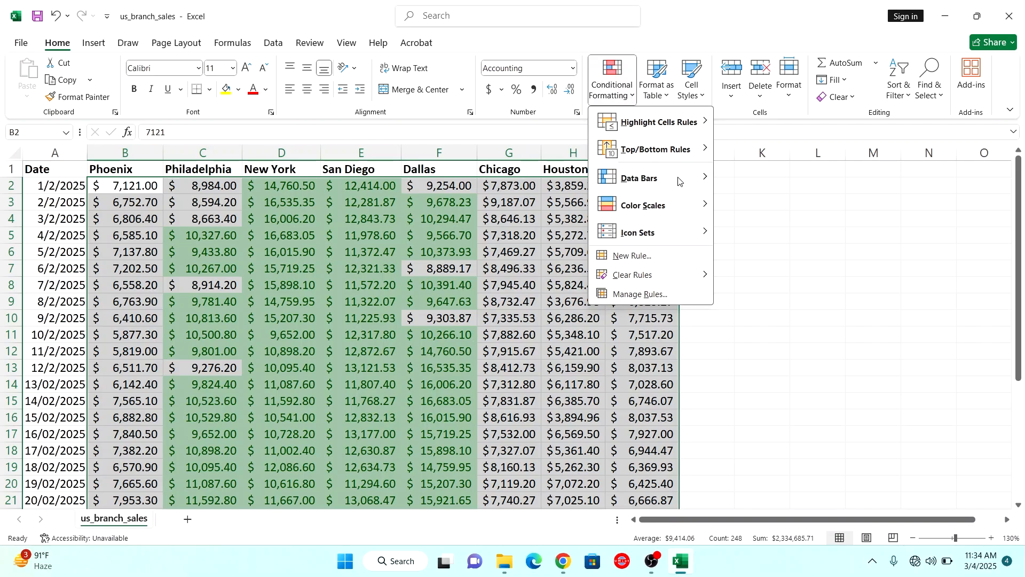
mouse_move(679, 179)
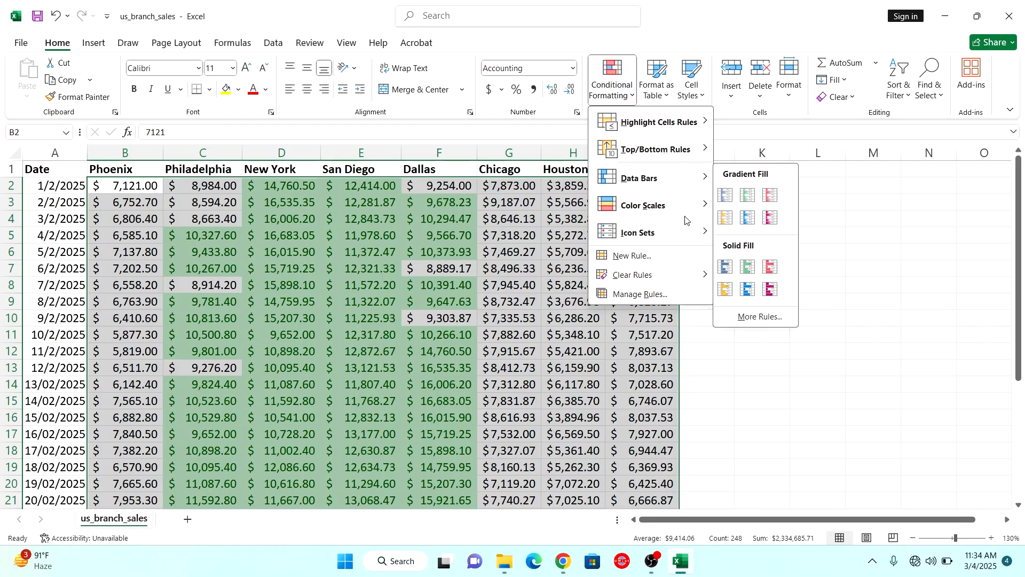
mouse_move(677, 156)
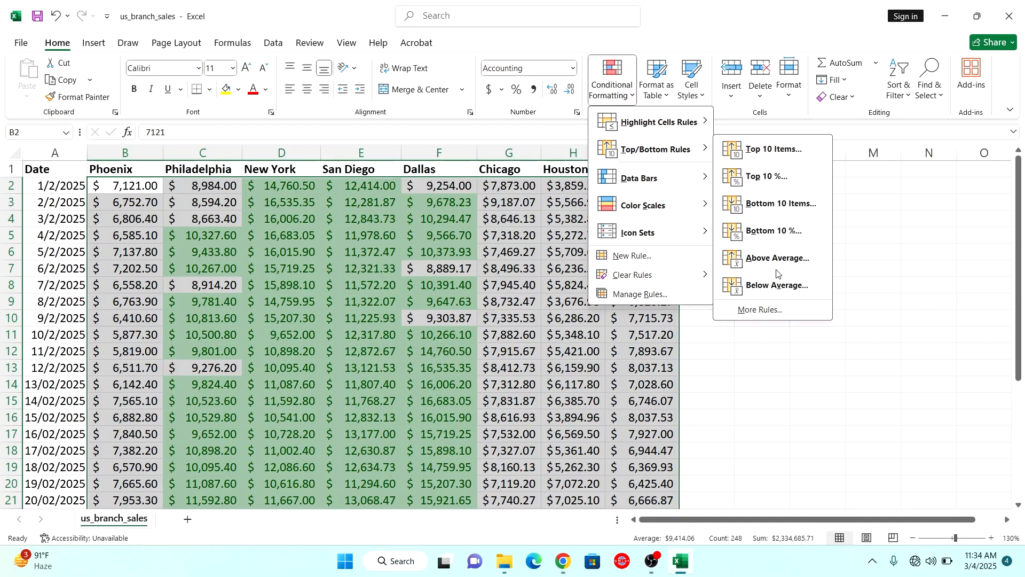
left_click(775, 289)
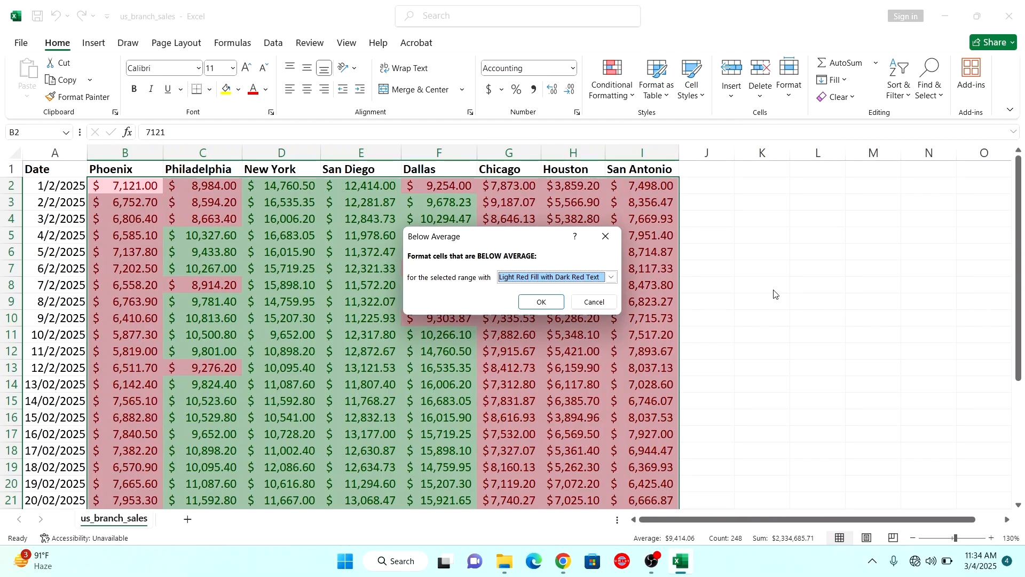
left_click(540, 302)
left_click(600, 236)
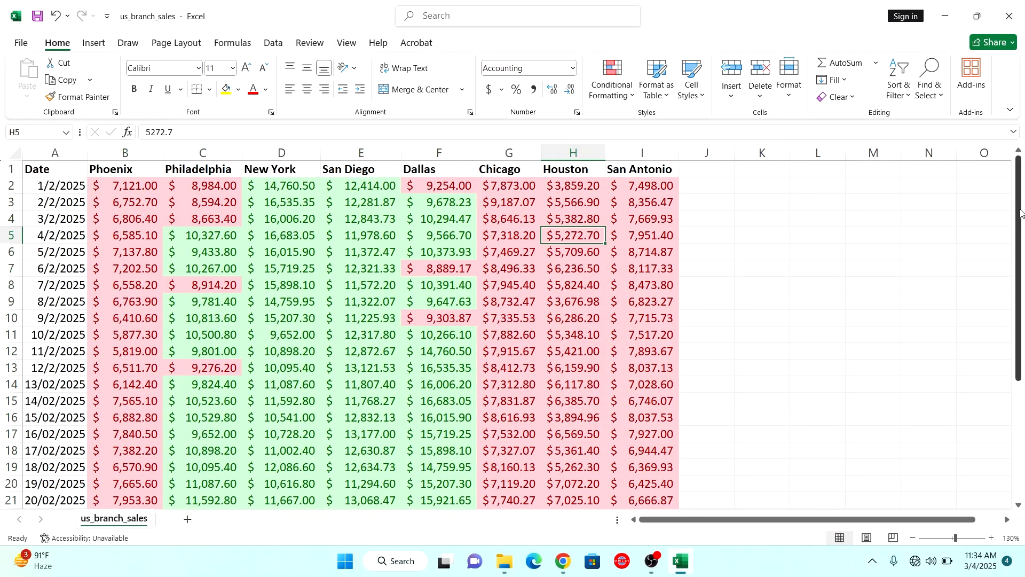
left_click_drag(1021, 211, 1016, 291)
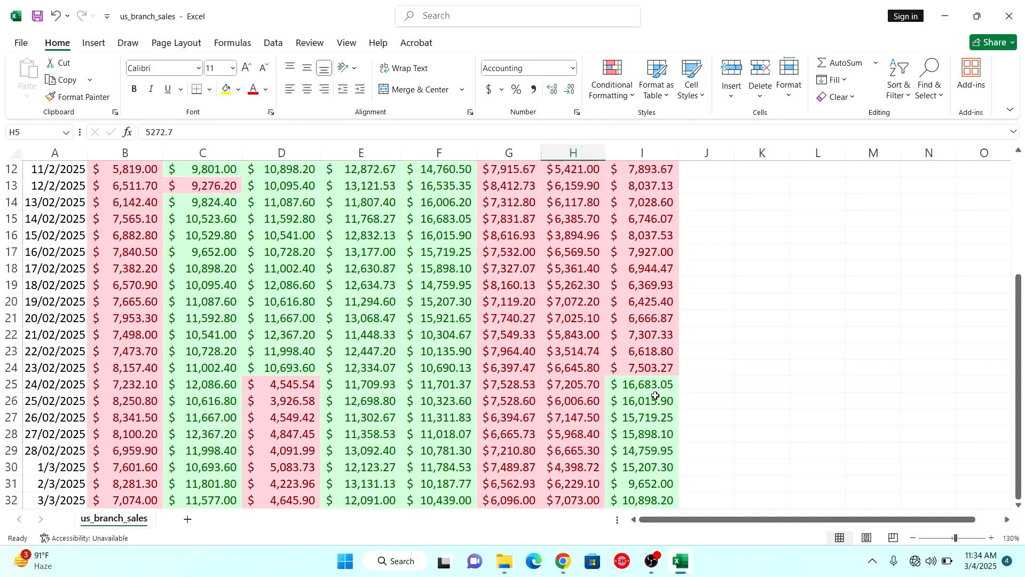
- Examine the above- and below-average colors in rows 25 to 32, especially the San Antonio and New York sales
left_click(9, 384)
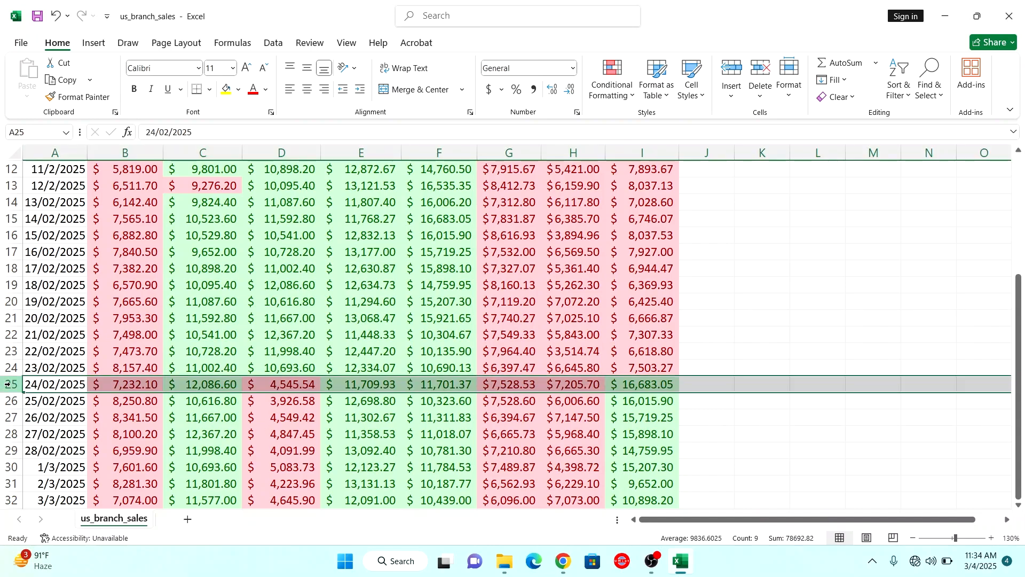
left_click(11, 500)
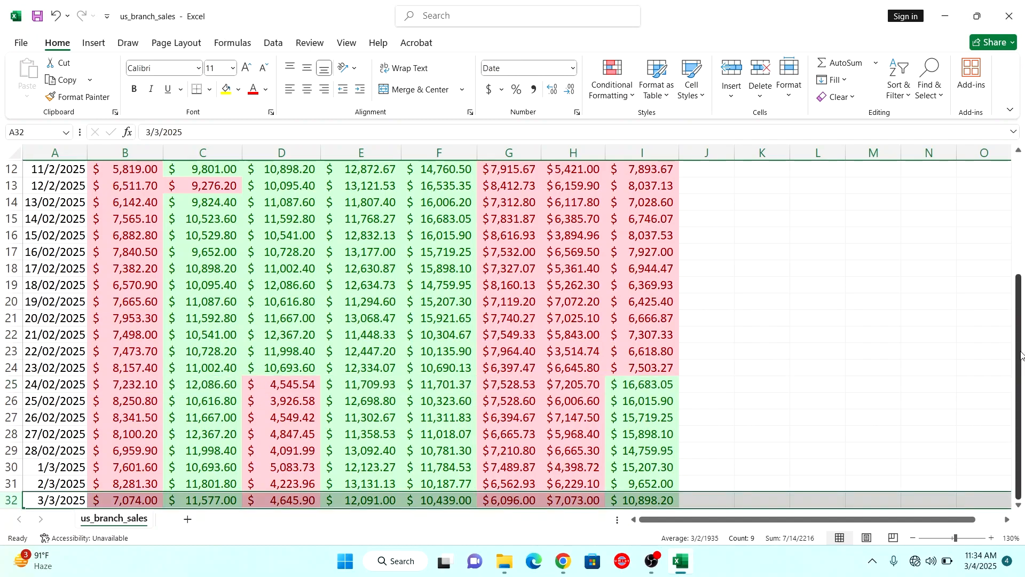
left_click_drag(1022, 344, 1023, 206)
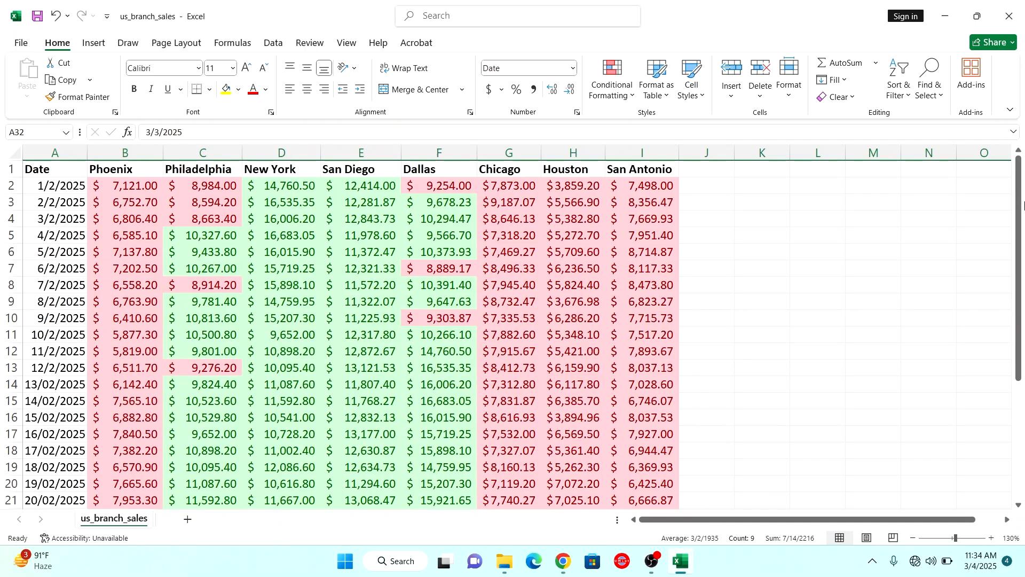
left_click_drag(1023, 203, 1024, 328)
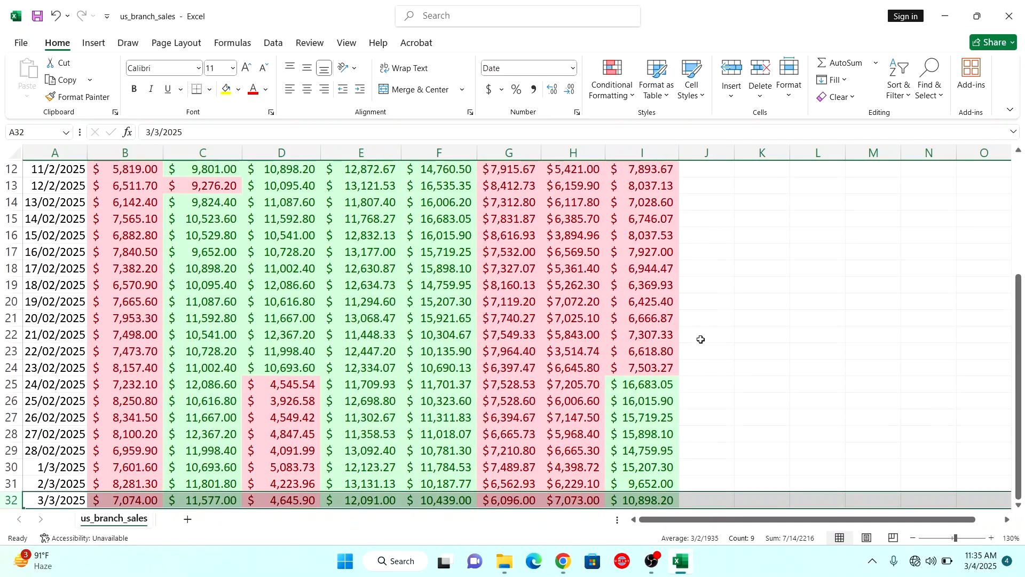
left_click(628, 399)
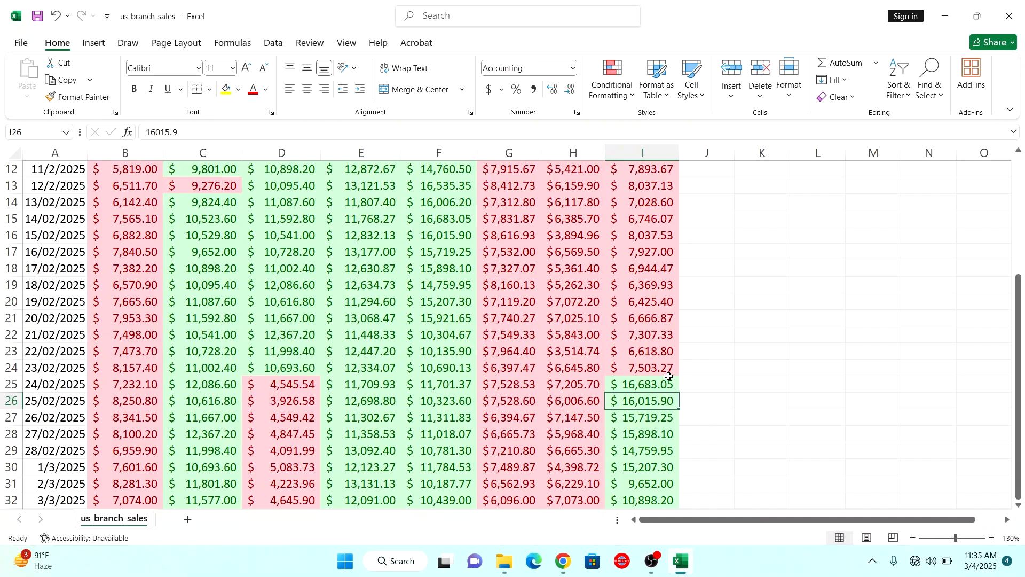
left_click(268, 386)
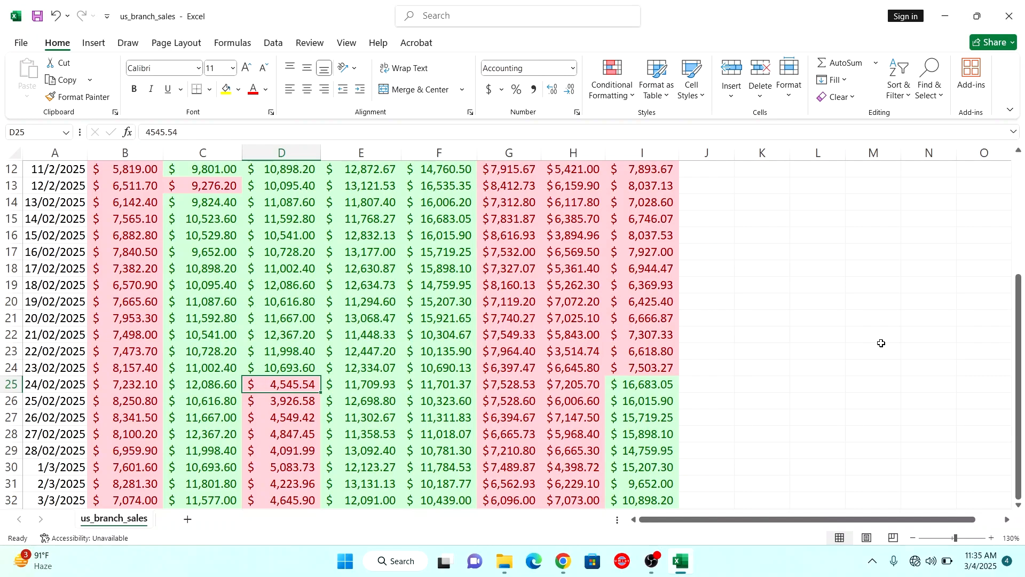
left_click_drag(1019, 284, 1018, 285)
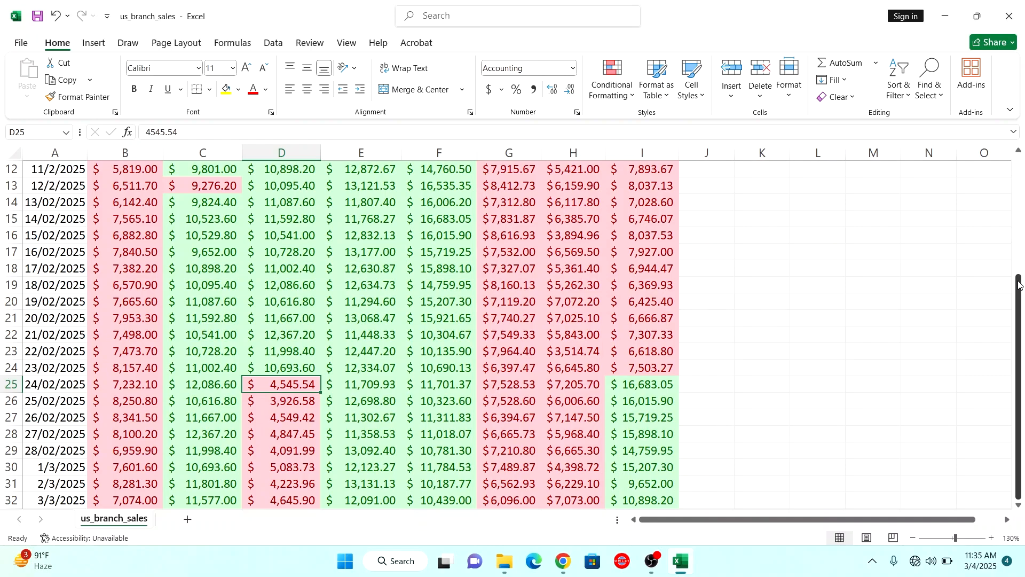
- Review the Phoenix, Chicago and Houston columns for their below-average sales highlighting
left_click_drag(1019, 285, 1020, 165)
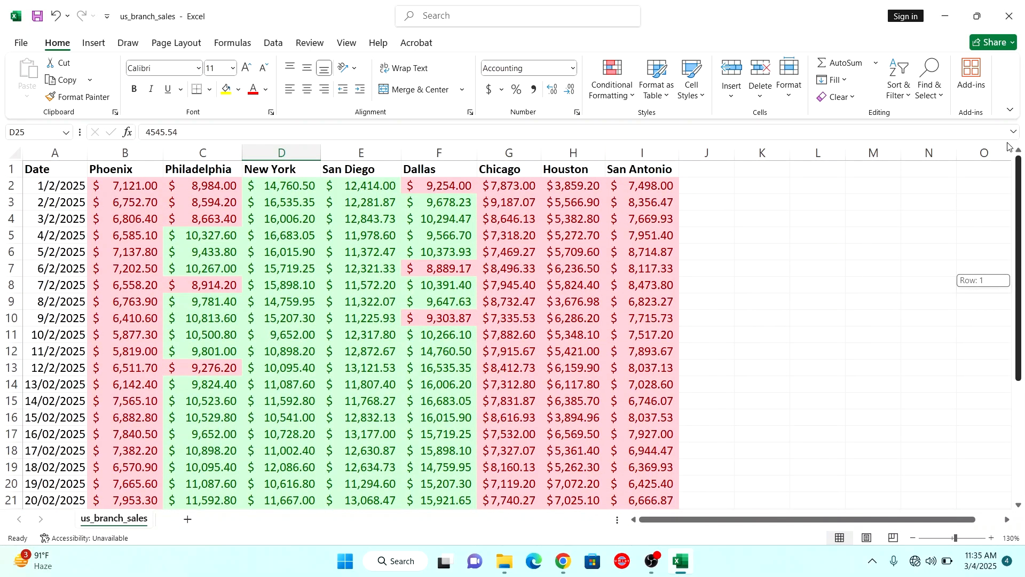
left_click(139, 150)
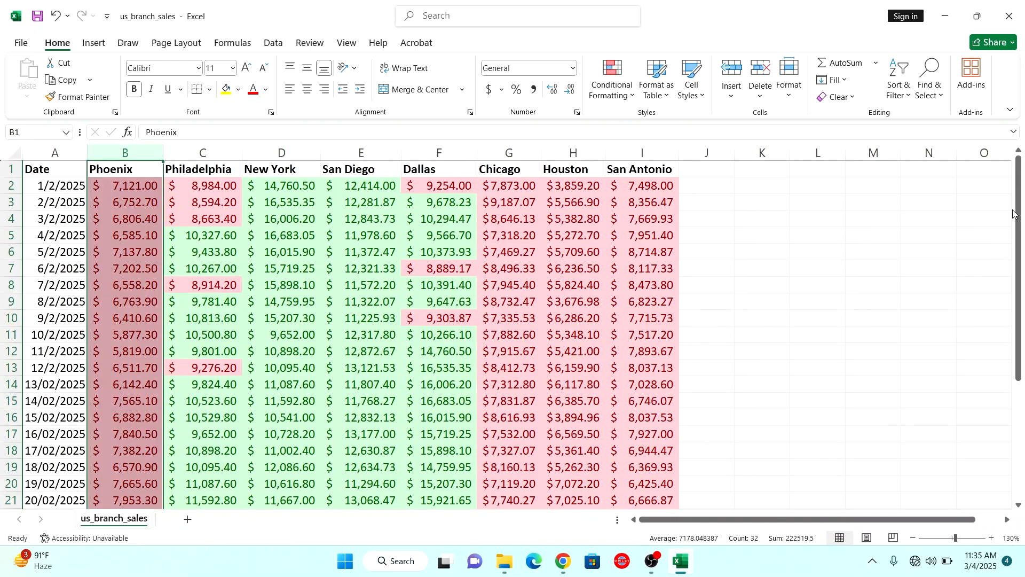
mouse_move(1018, 212)
left_mouse_down()
mouse_move(1020, 310)
mouse_move(1019, 205)
left_mouse_up()
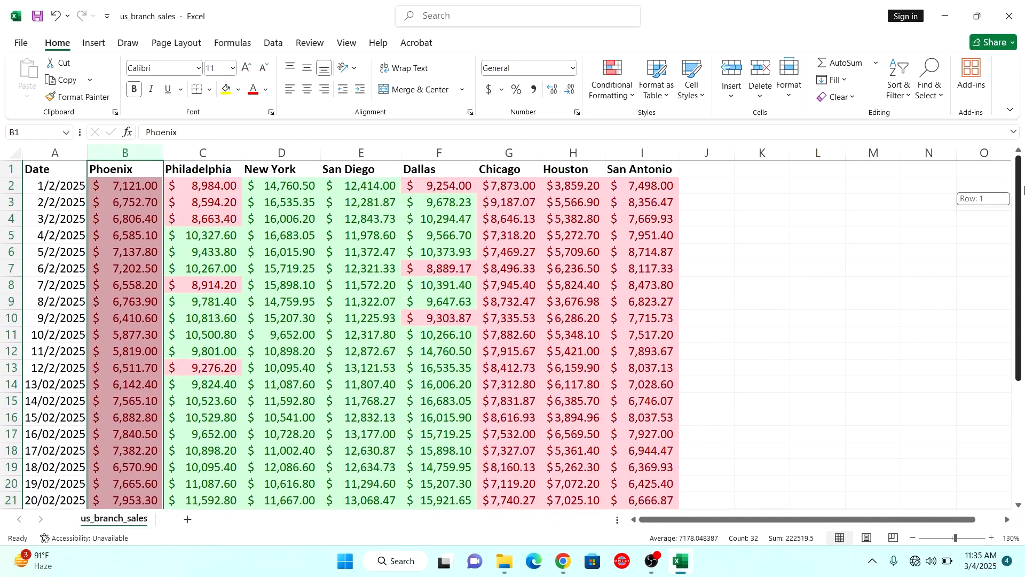
left_click(510, 152)
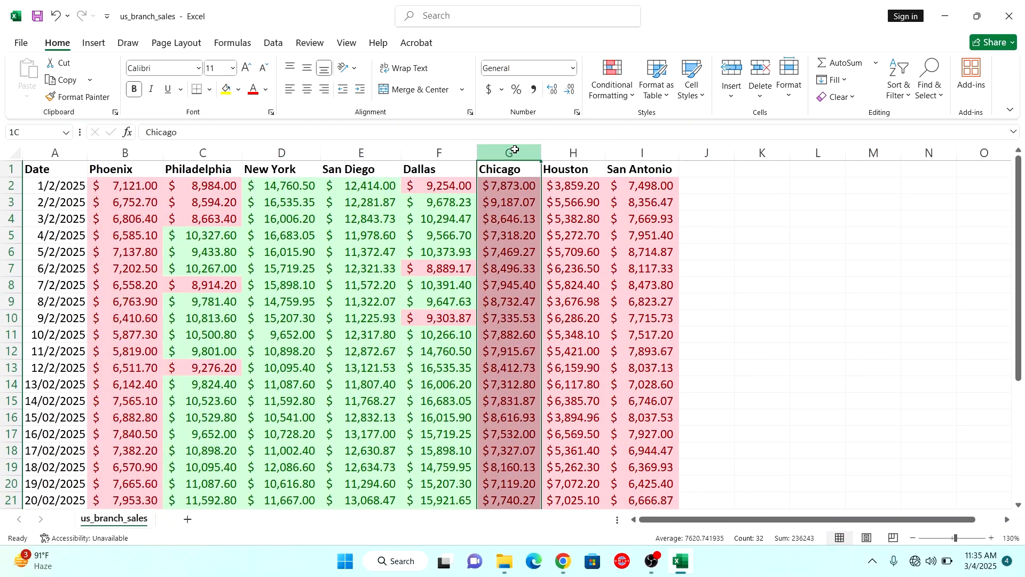
left_click(573, 153)
mouse_move(1013, 196)
left_mouse_down()
mouse_move(1020, 331)
mouse_move(1023, 185)
left_mouse_up()
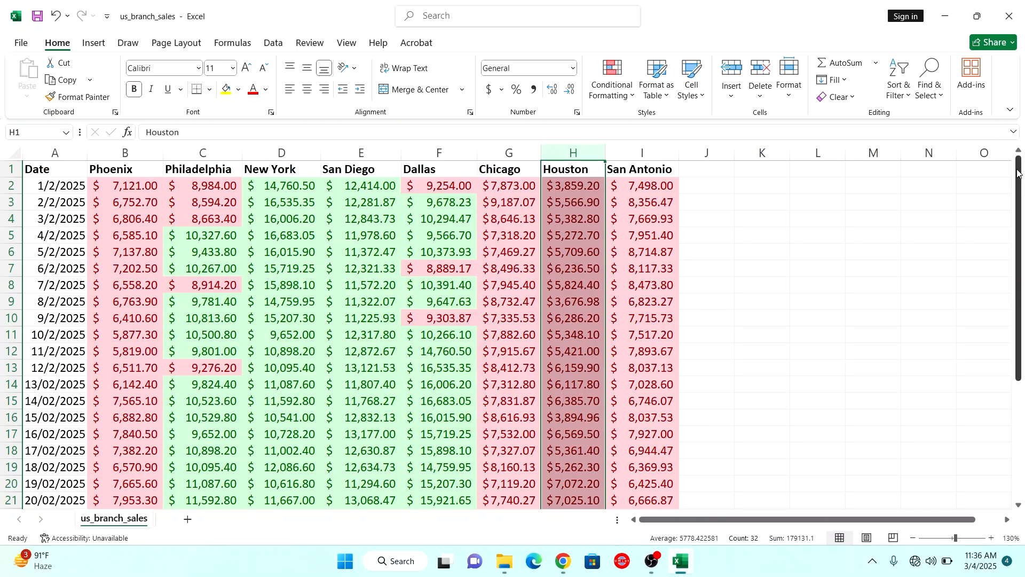
- Clear the above- and below-average conditional formatting rules from the entire sheet
left_click(633, 100)
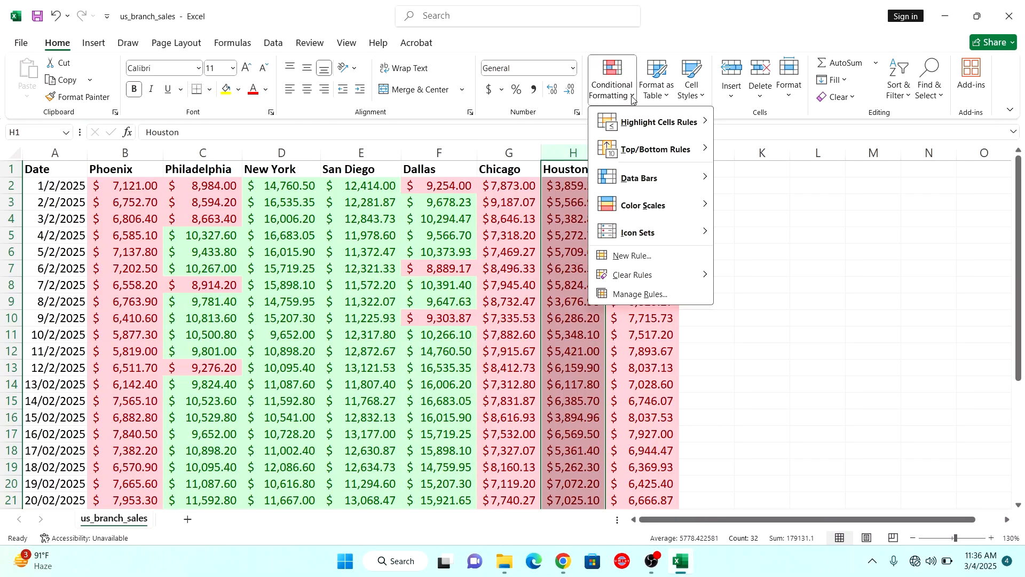
mouse_move(692, 276)
left_click(767, 296)
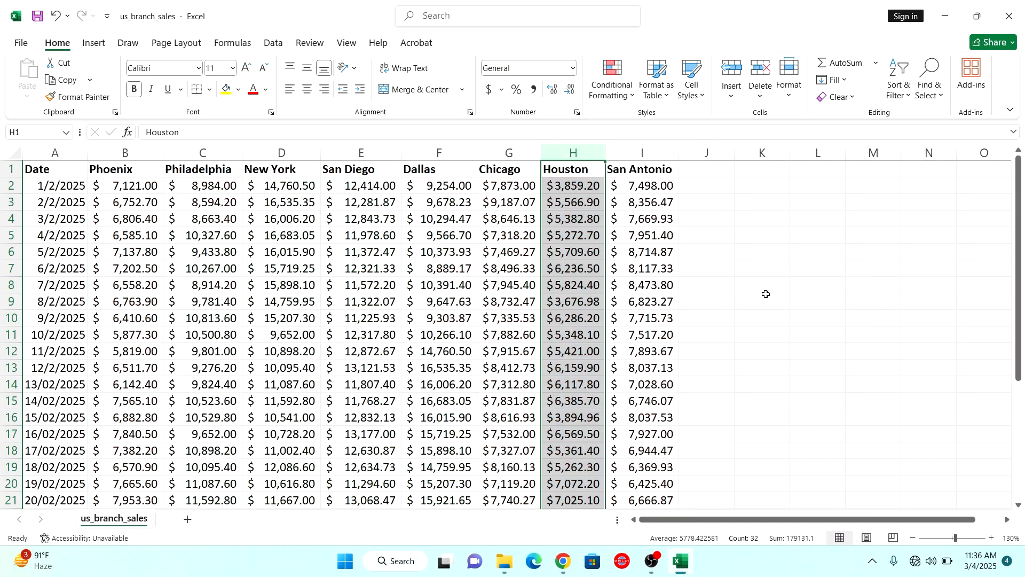
- Apply blue gradient-fill data bars to the sales values in B2:I32
left_click_drag(117, 180, 619, 401)
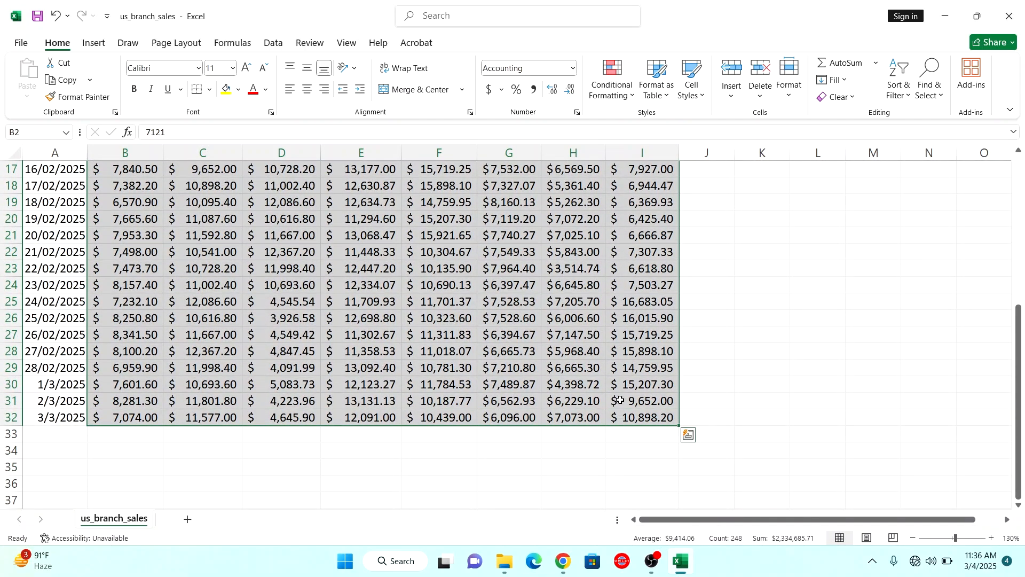
scroll(614, 272, "up", 6)
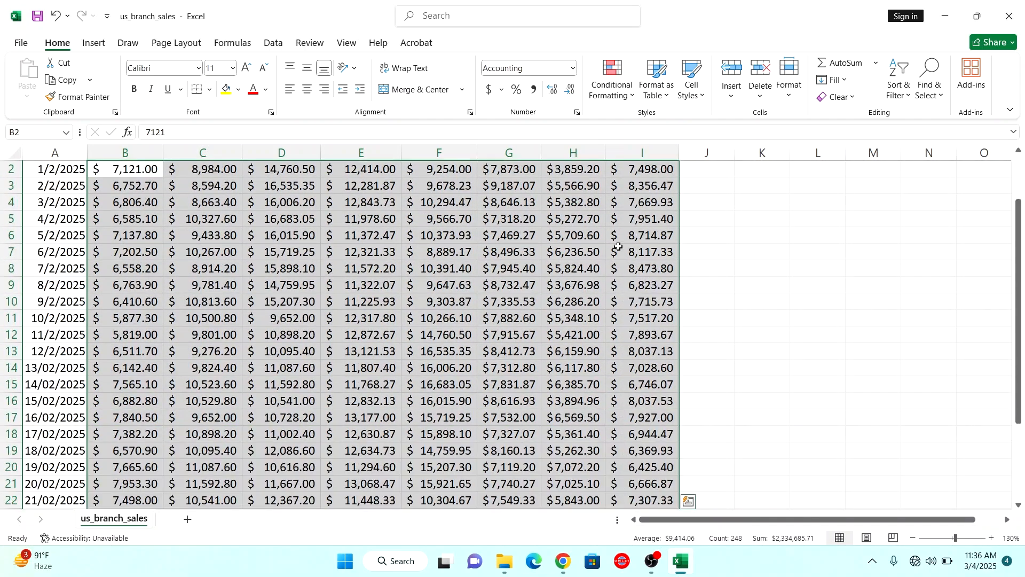
left_click(633, 97)
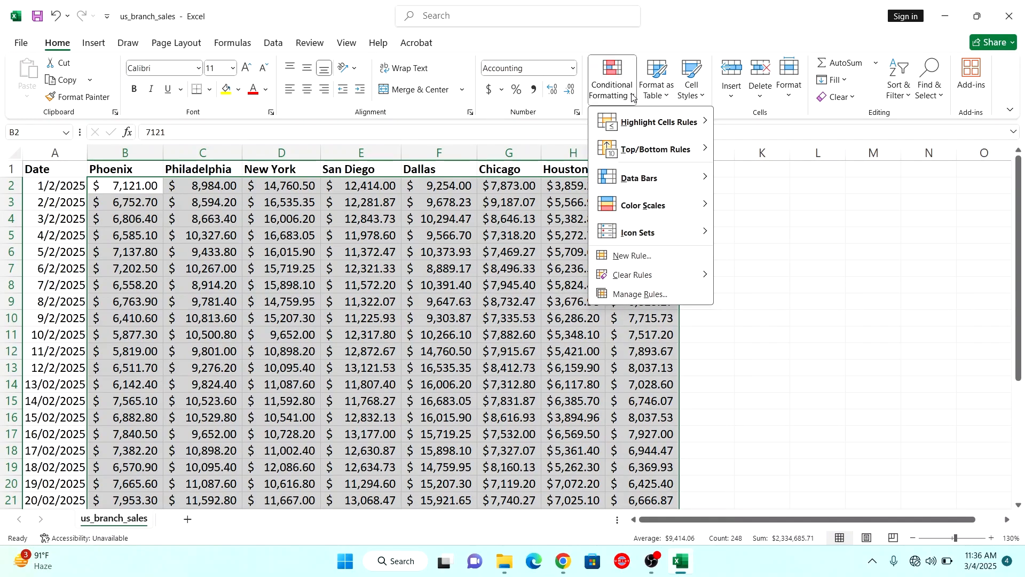
mouse_move(669, 191)
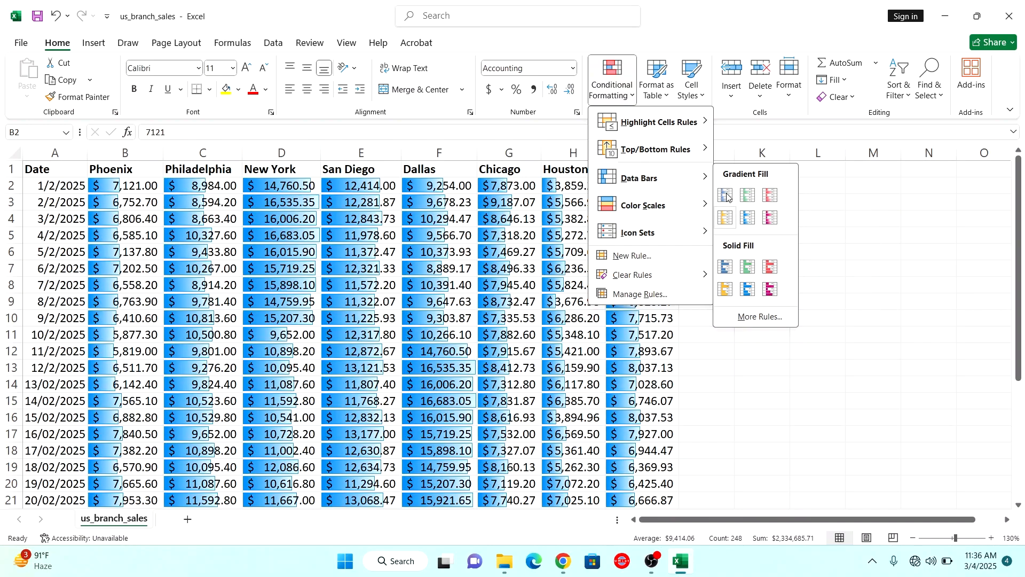
left_click(727, 197)
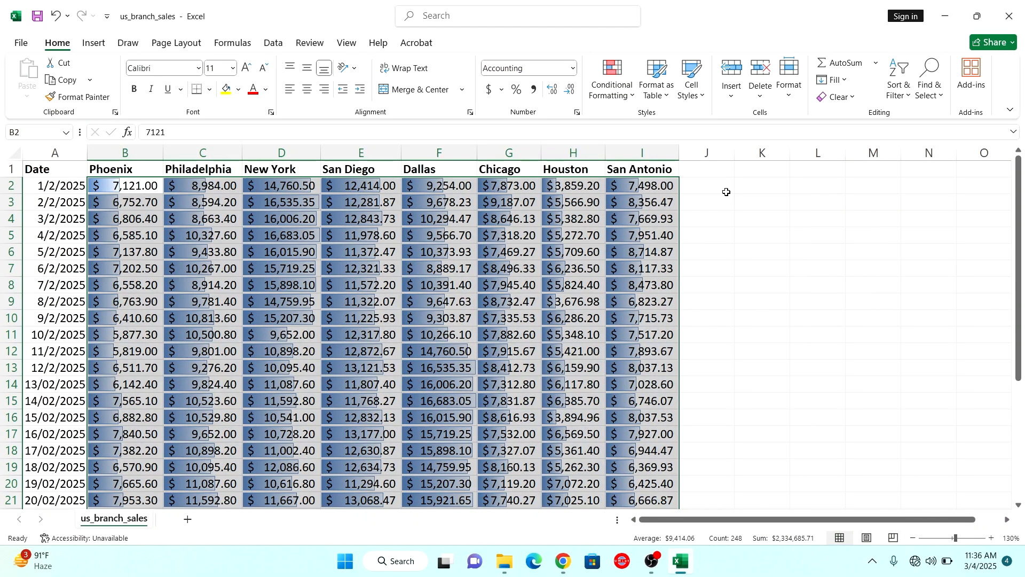
left_click(820, 267)
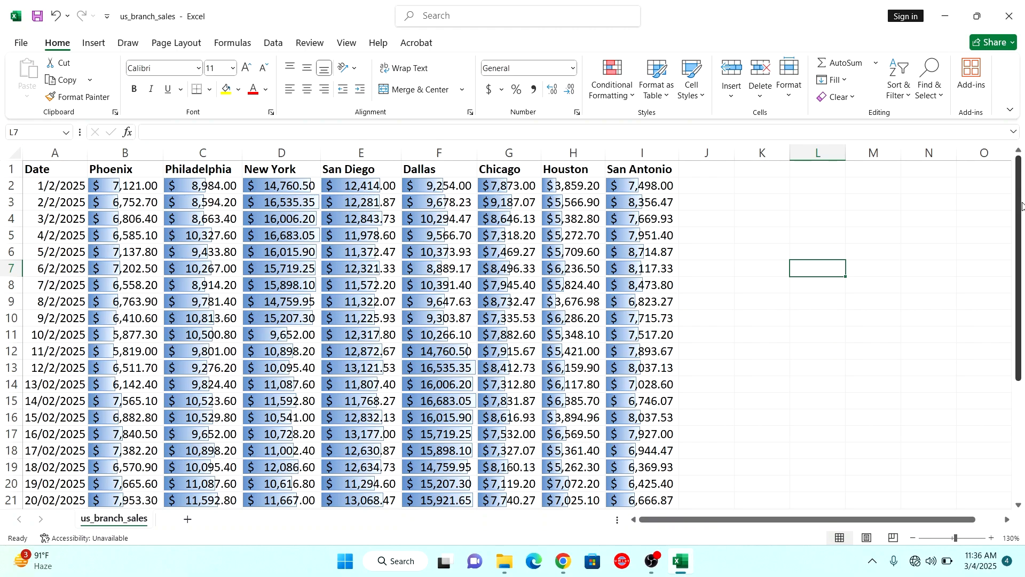
- Compare the data bar lengths across branches and dates, checking Phoenix, New York, Houston and San Diego cells
left_click_drag(1022, 205, 1022, 354)
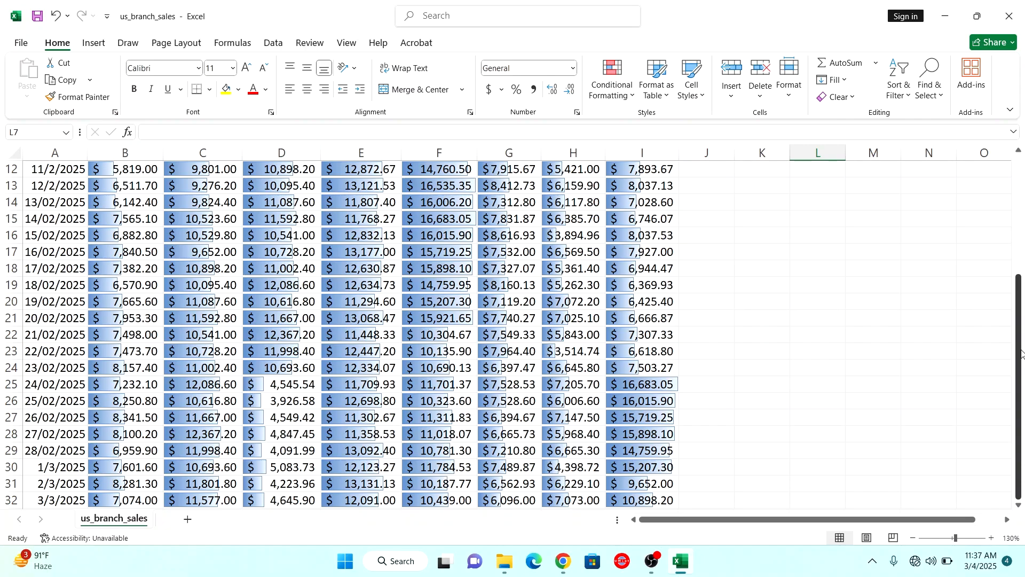
left_click_drag(1019, 337, 1021, 206)
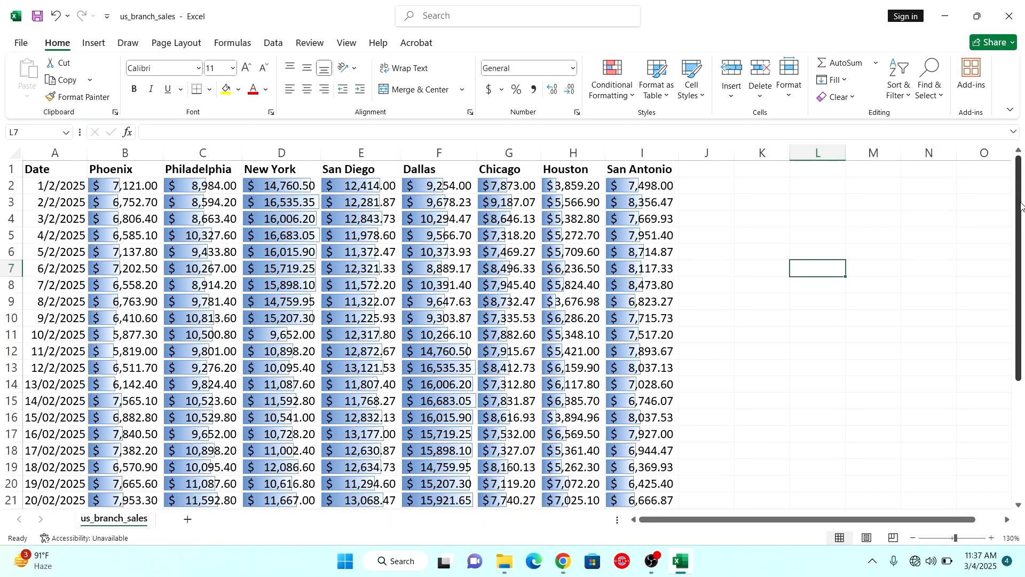
left_click(142, 420)
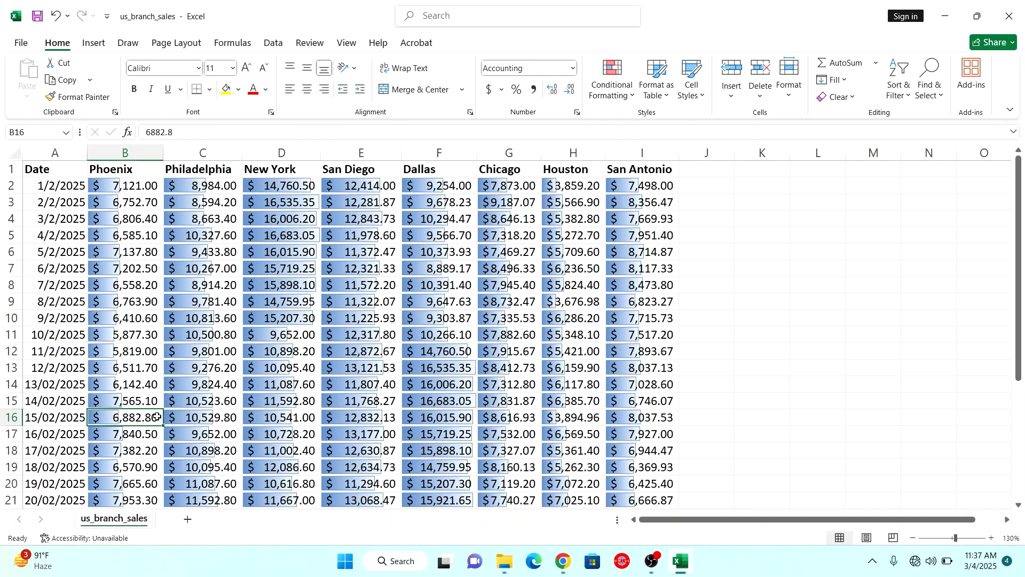
left_click(297, 183)
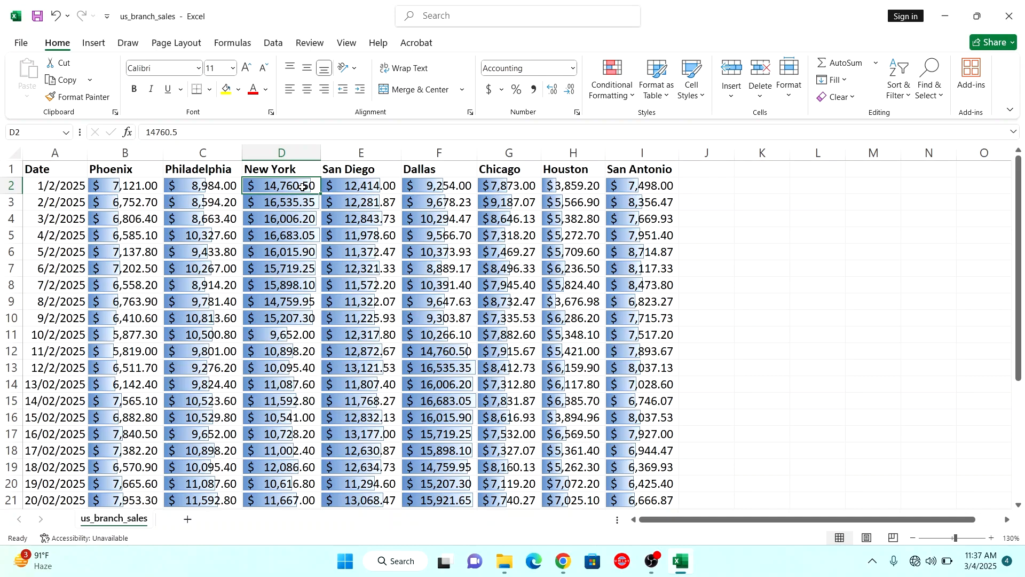
left_click(579, 185)
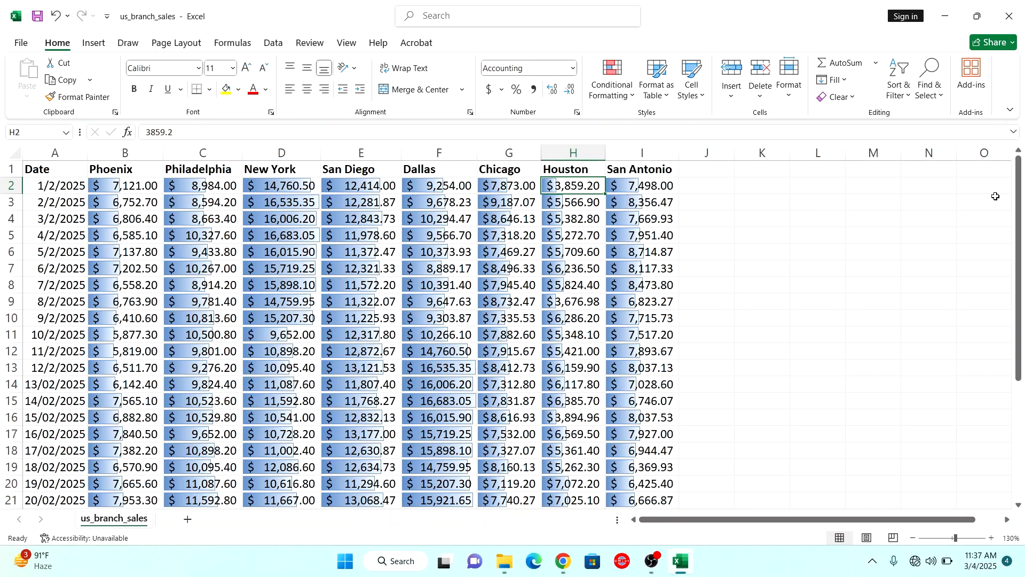
left_click_drag(1019, 191, 1017, 372)
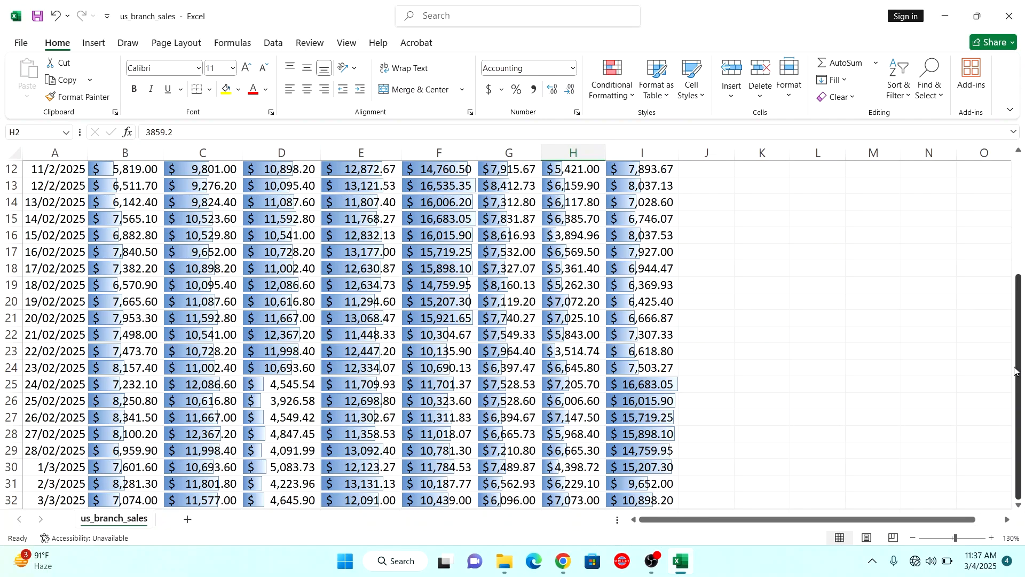
left_click(349, 303)
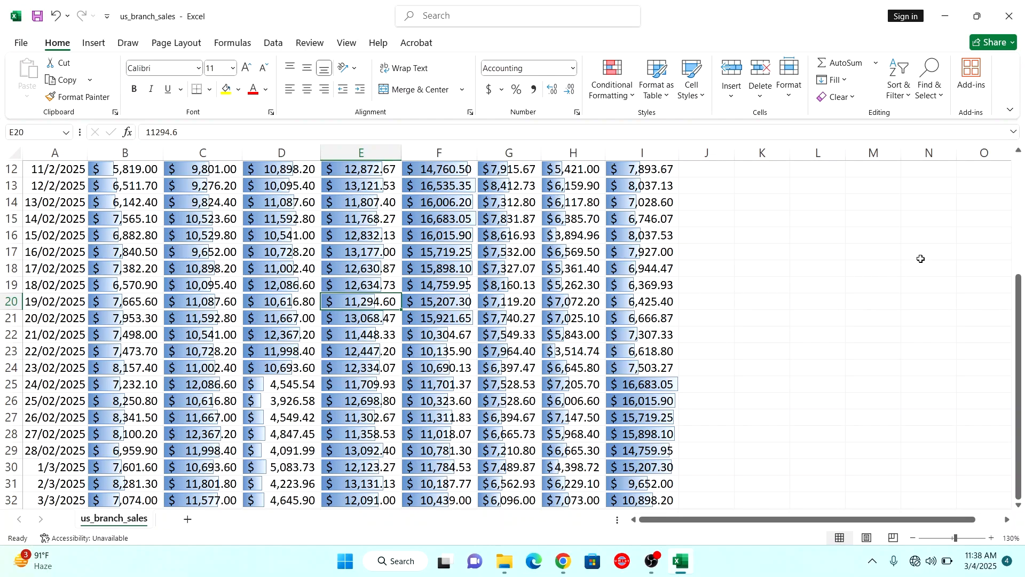
left_click_drag(1021, 303, 1019, 240)
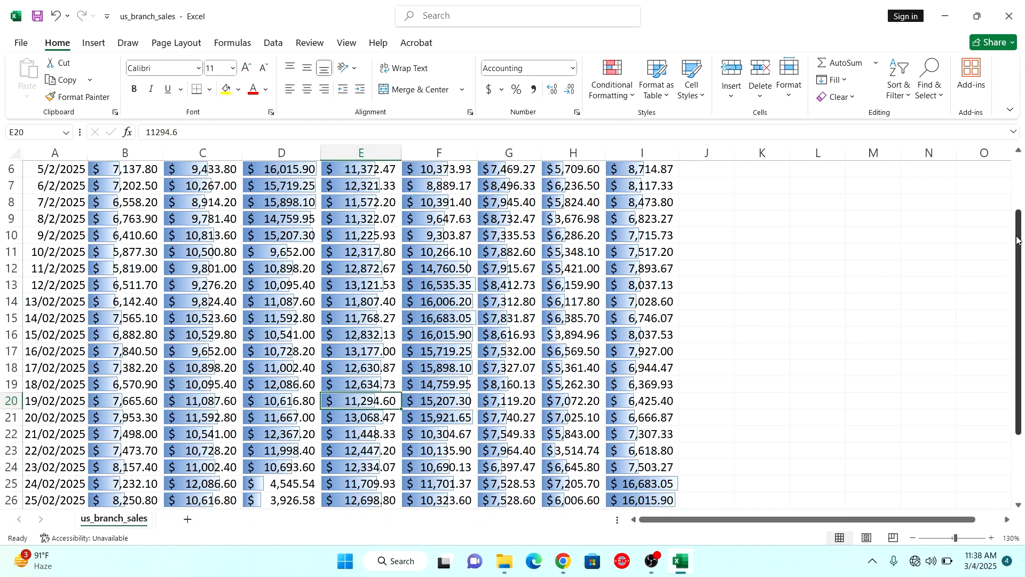
left_click_drag(1019, 238, 1014, 158)
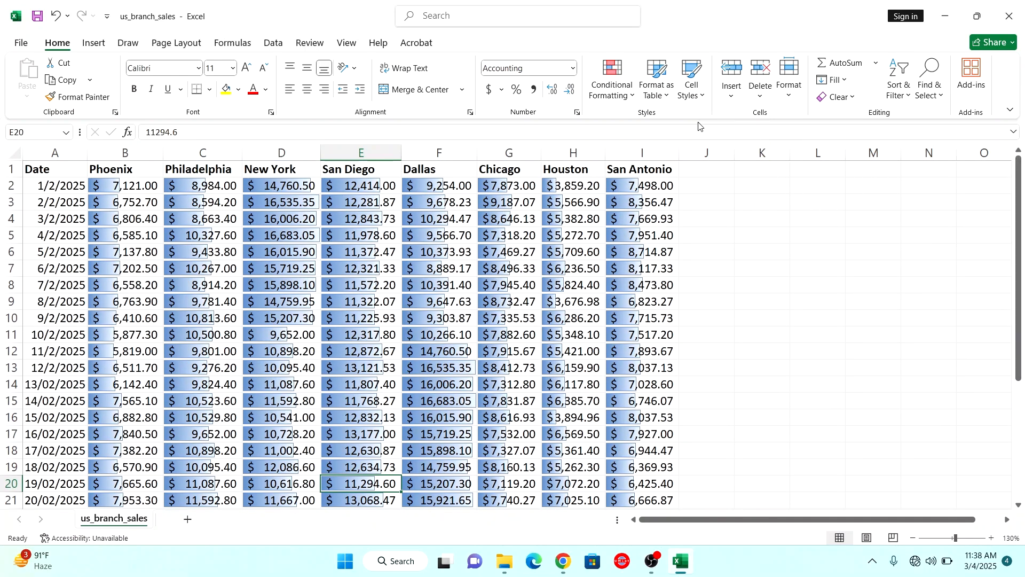
- Remove the data bars by clearing the conditional formatting rules from the entire sheet
left_click(632, 96)
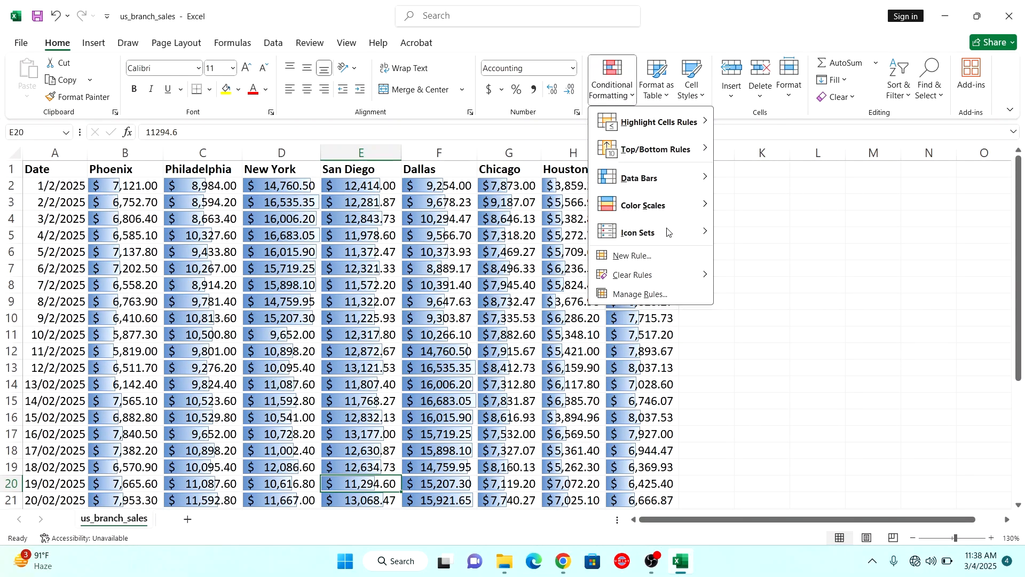
mouse_move(679, 282)
left_click(777, 295)
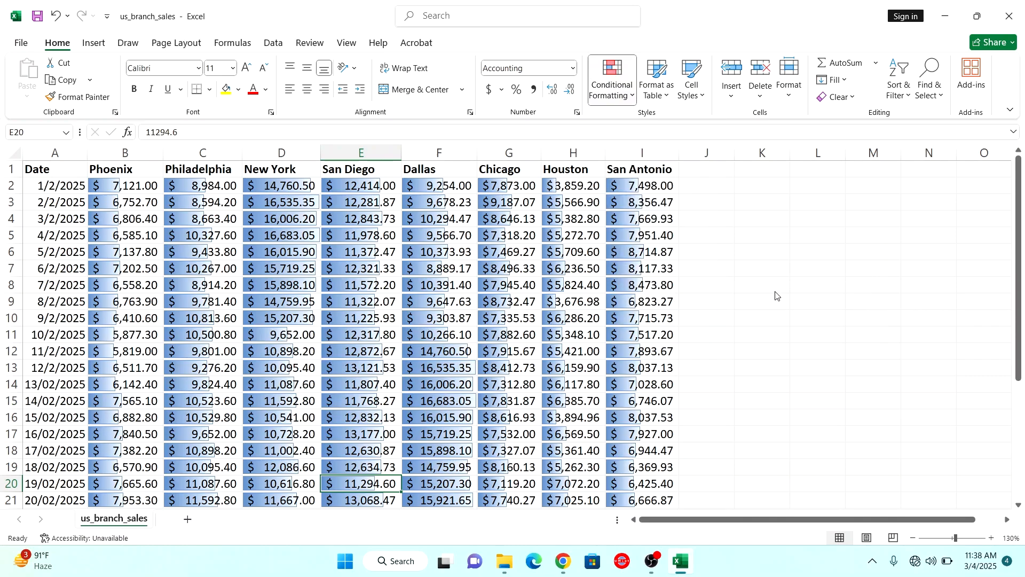
- Apply the Green - Yellow - Red color scale to the sales values in B2:I32
left_click_drag(116, 189, 654, 449)
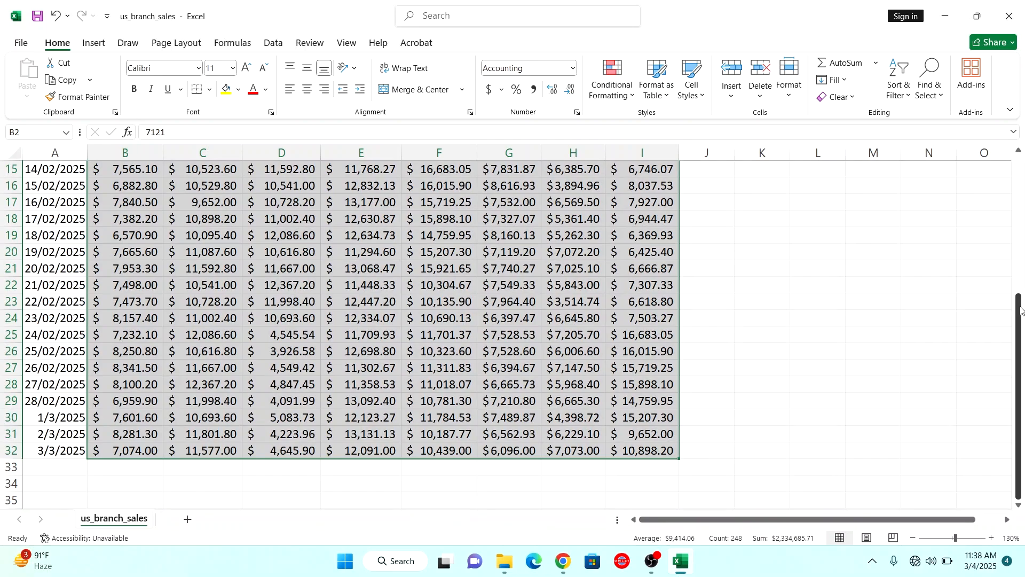
left_click_drag(1021, 310, 1021, 171)
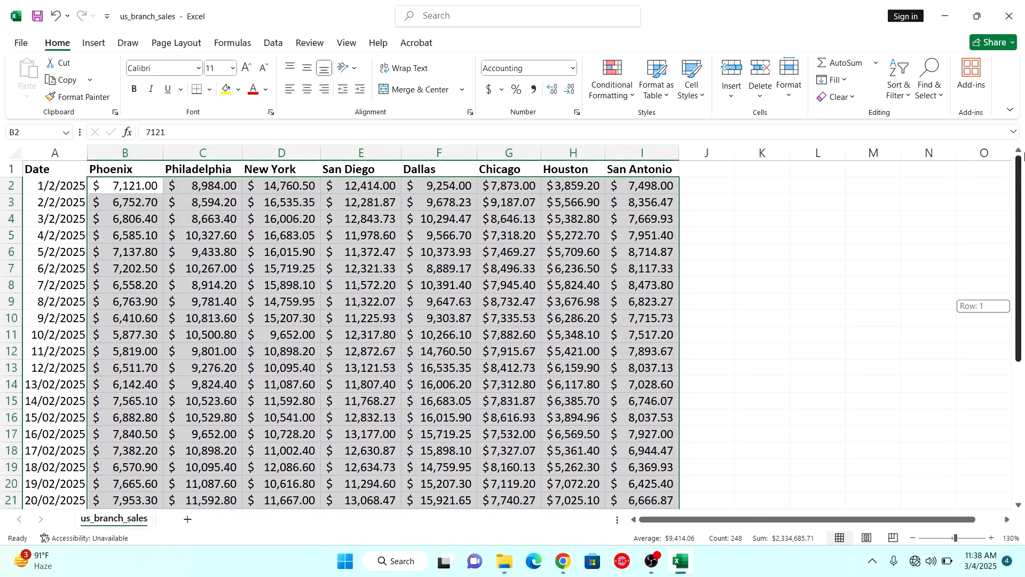
left_click(633, 95)
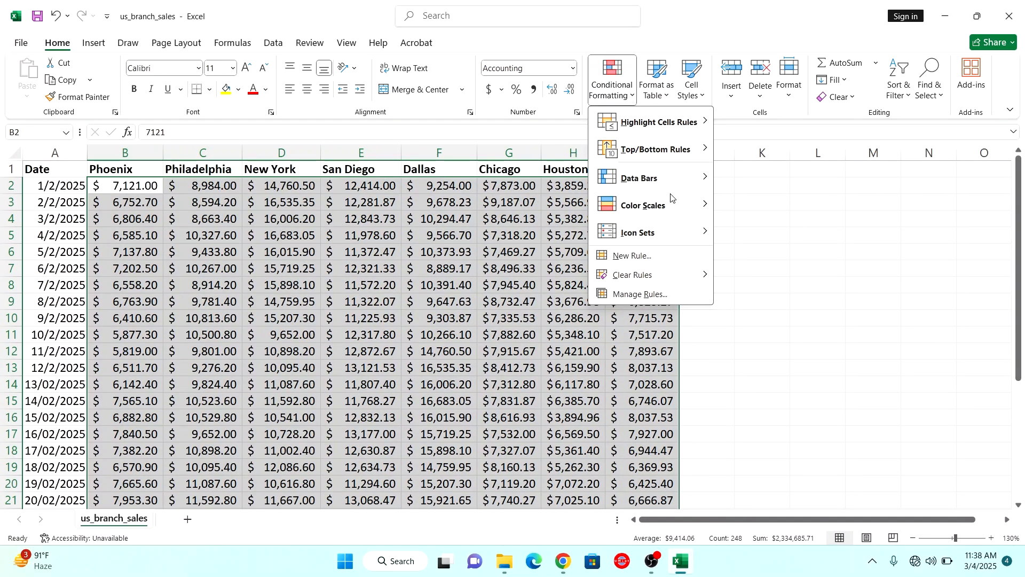
mouse_move(673, 208)
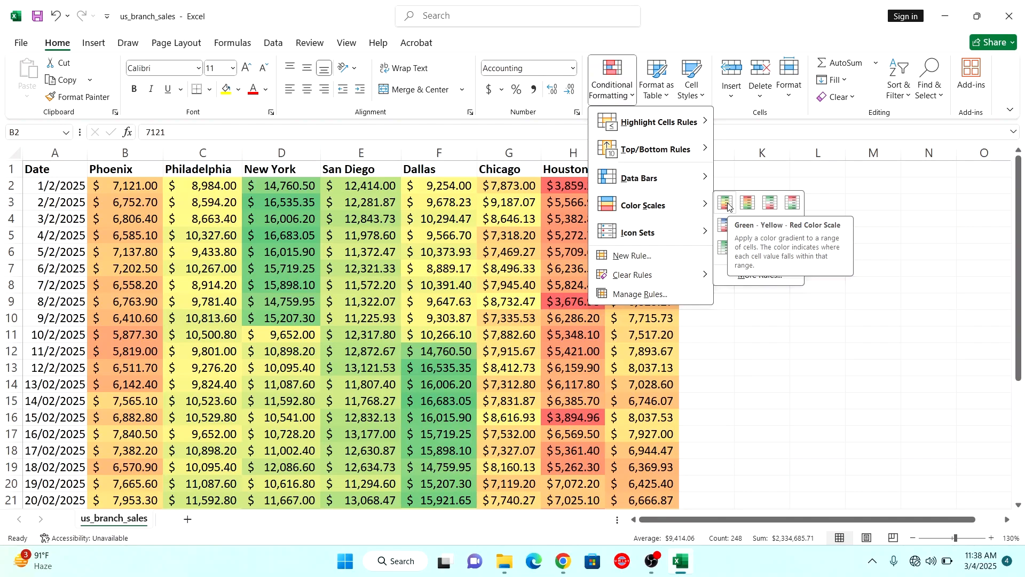
left_click(727, 203)
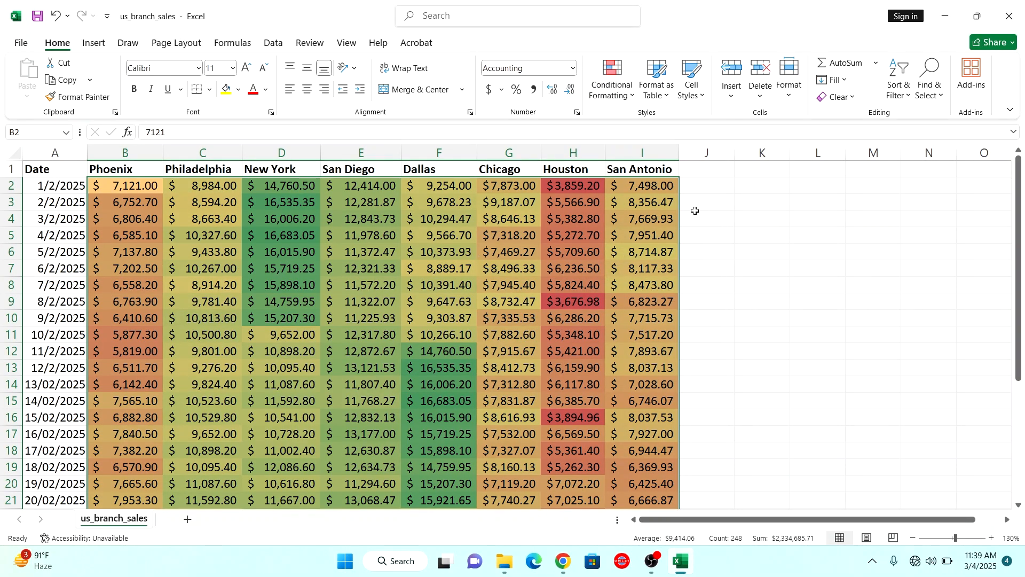
- Examine the color scale shading across branches and dates, checking San Antonio, Houston, Philadelphia and San Diego cells
left_click(635, 208)
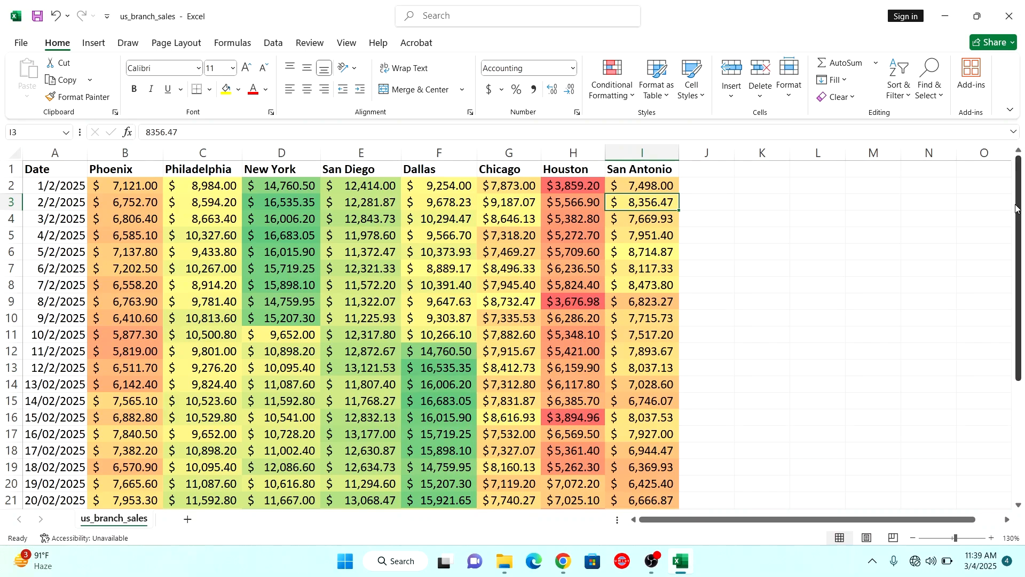
scroll(596, 303, "down", 2)
left_click(587, 318)
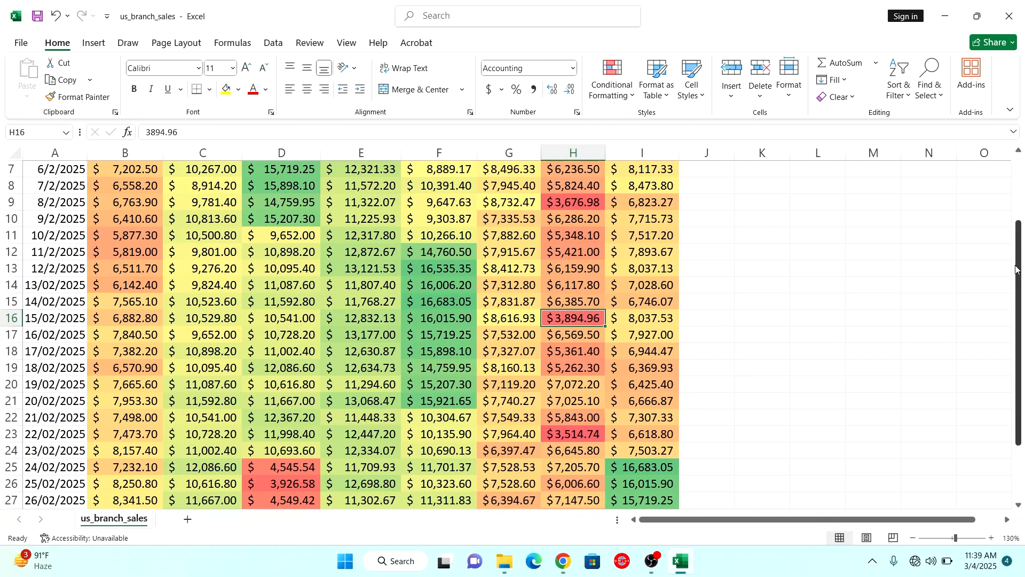
left_click_drag(1018, 270, 1024, 191)
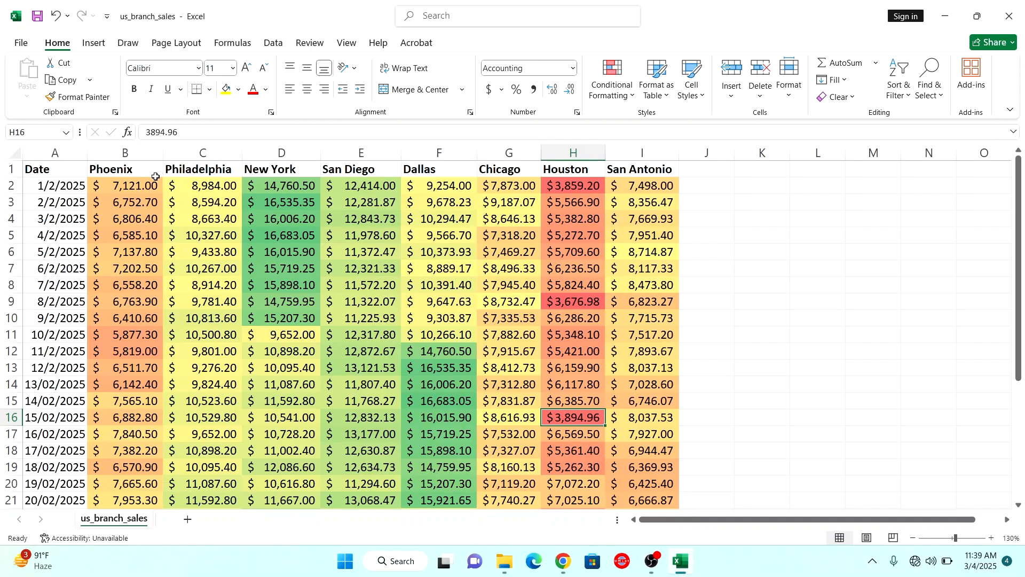
left_click(200, 218)
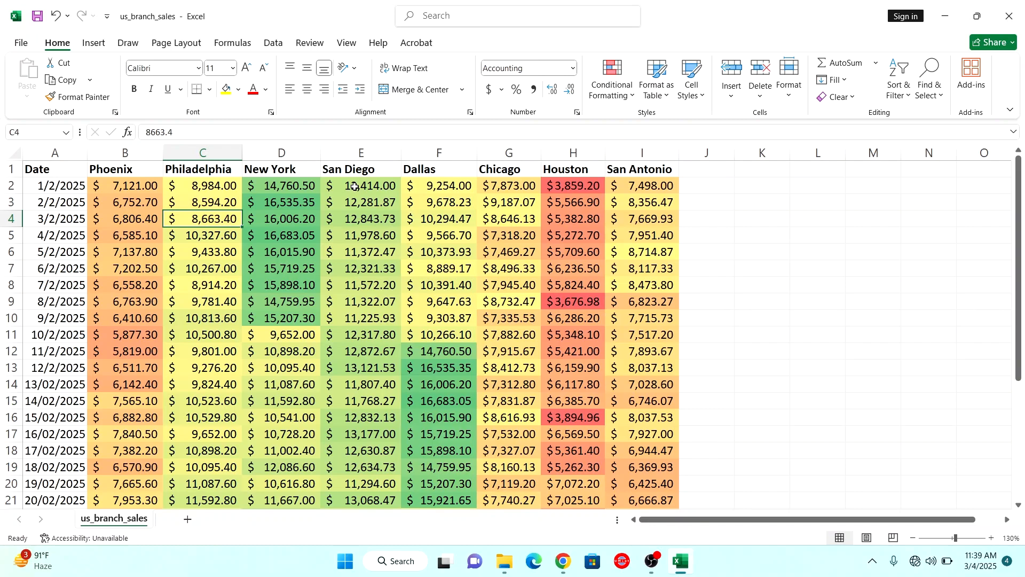
mouse_move(355, 187)
left_mouse_down()
mouse_move(341, 575)
mouse_move(481, 256)
mouse_move(477, 68)
mouse_move(347, 235)
mouse_move(351, 182)
left_mouse_up()
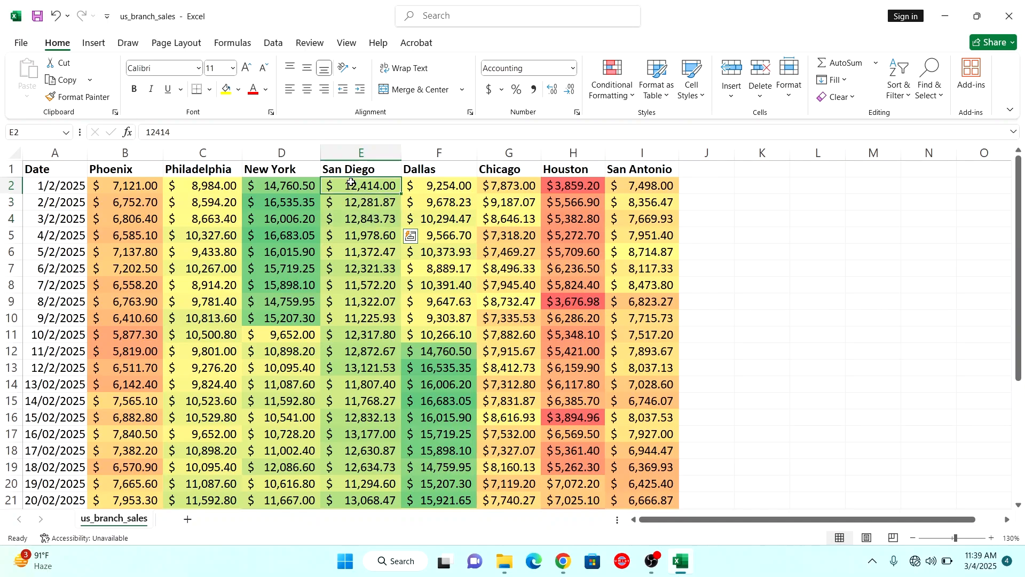
- Clear the green-yellow-red color scale rules from the entire sheet
left_click(636, 98)
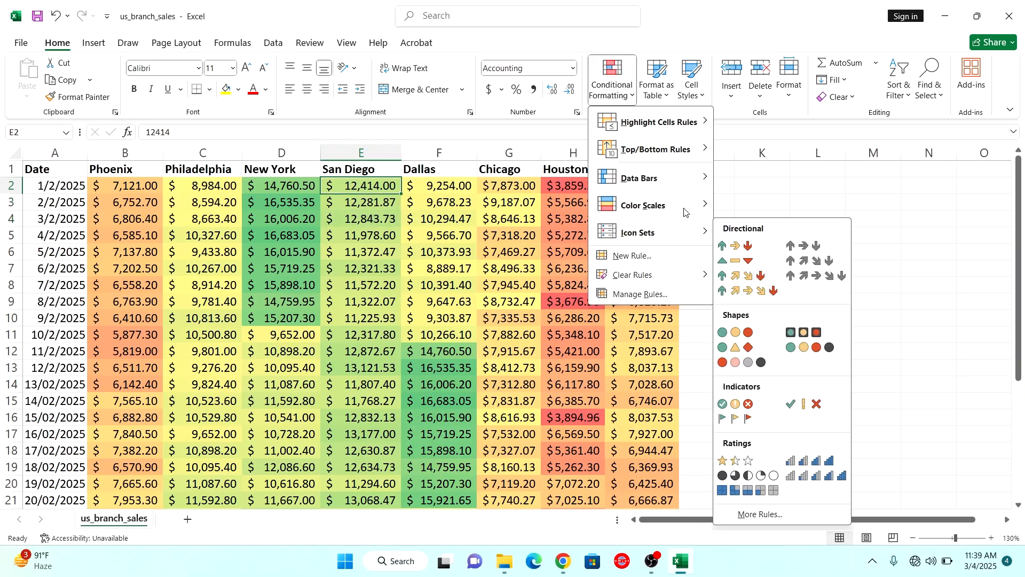
mouse_move(684, 212)
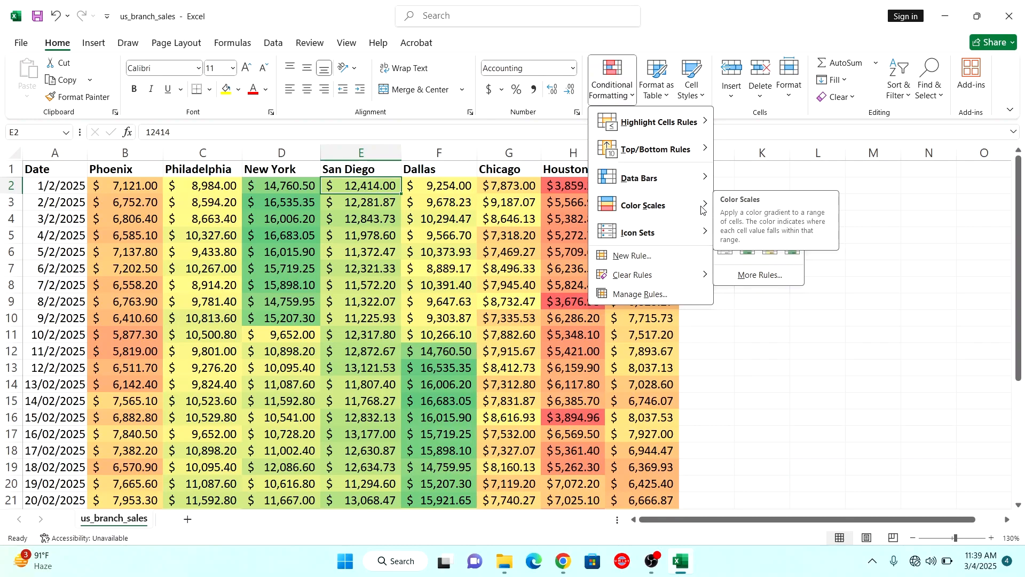
mouse_move(667, 278)
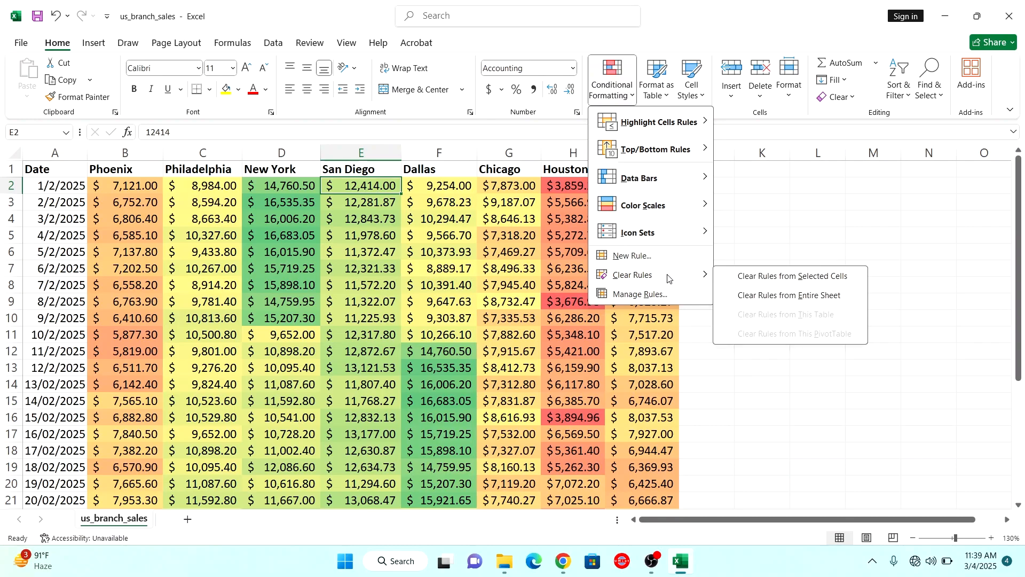
left_click(781, 297)
- Preview other color scales on the sales values in B2:I32 and apply the green-white scale with the highest values in green
left_click_drag(138, 187, 698, 574)
left_click_drag(668, 498, 660, 479)
left_click(635, 98)
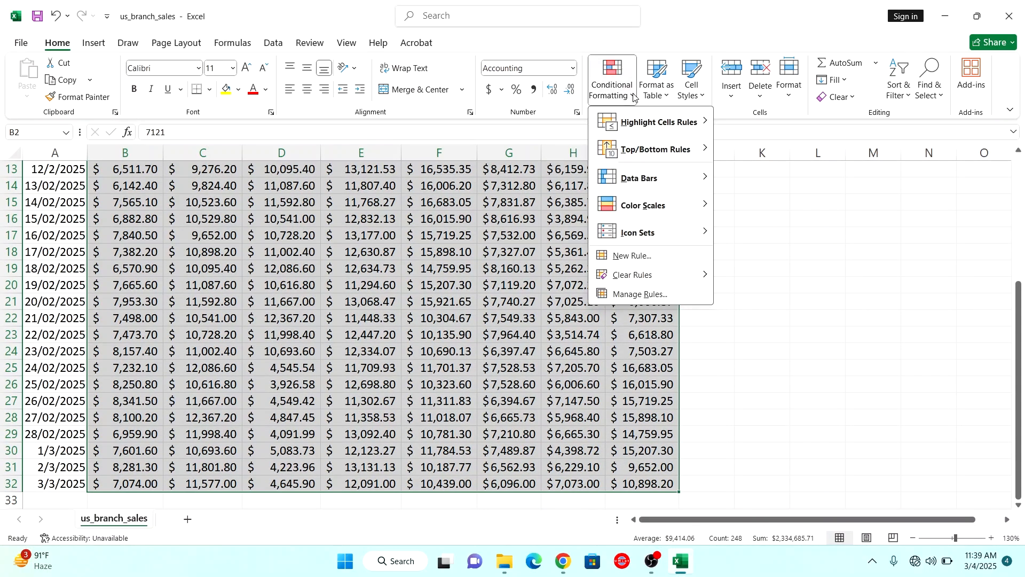
mouse_move(661, 211)
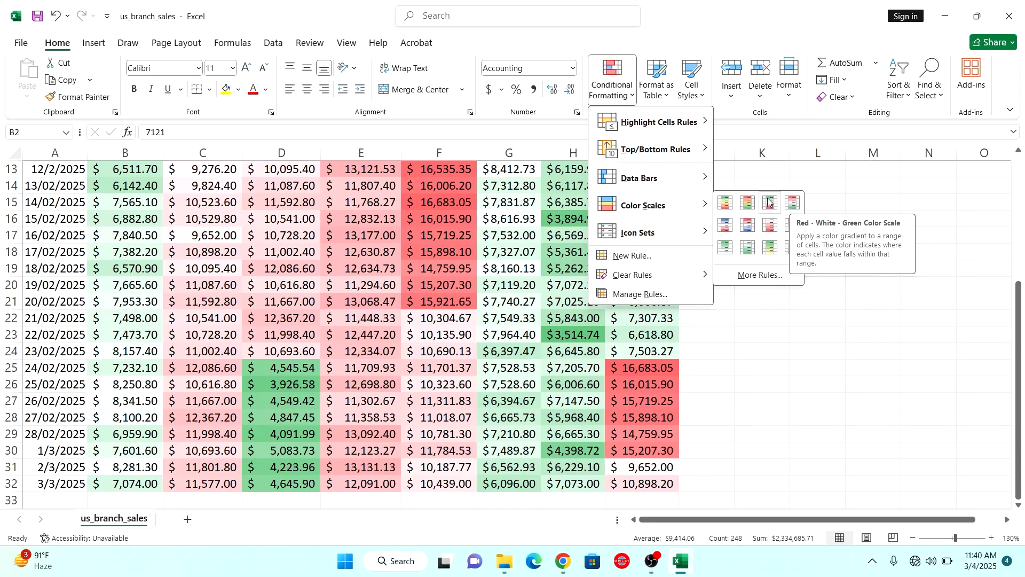
key("Escape")
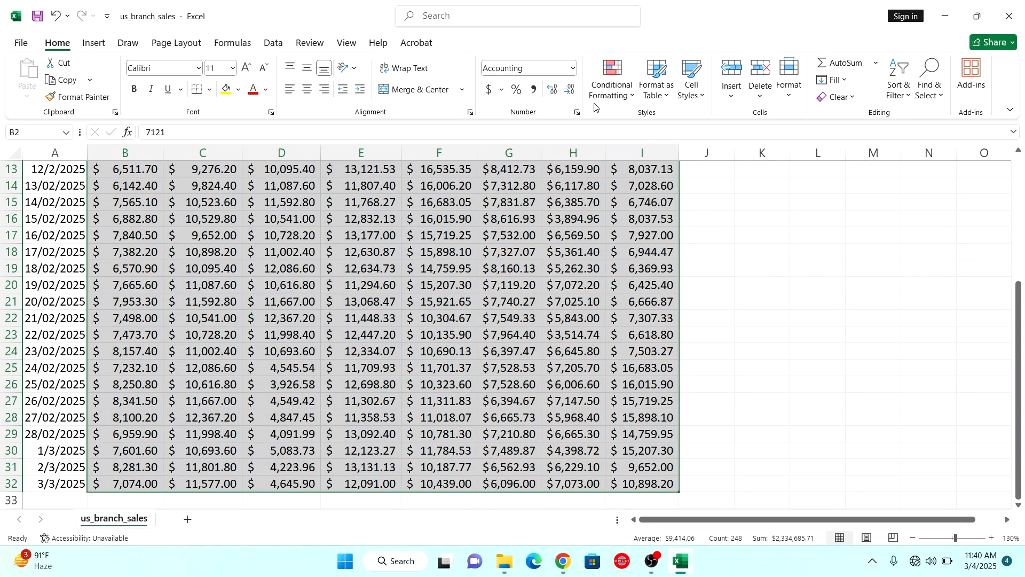
left_click(633, 99)
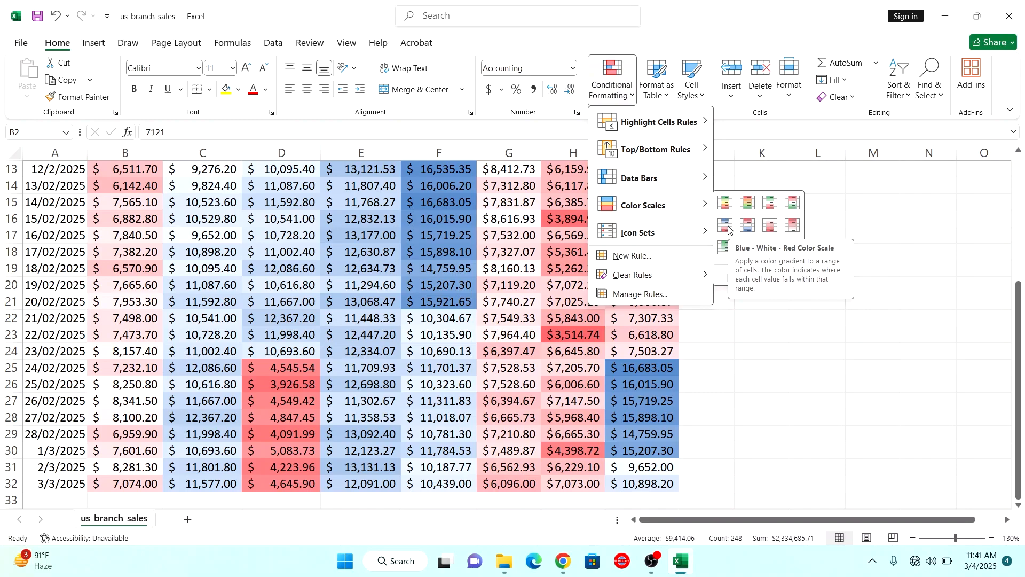
left_click(724, 253)
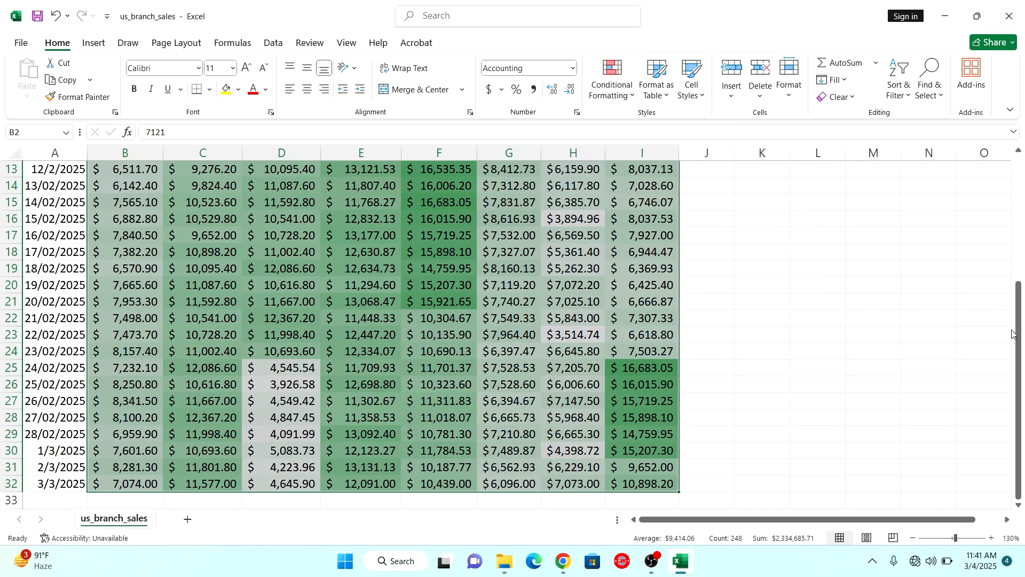
- Compare the green shading intensity across the branches, checking the Houston cell H16 and New York cells D5 and D4
left_click_drag(1013, 333, 1013, 209)
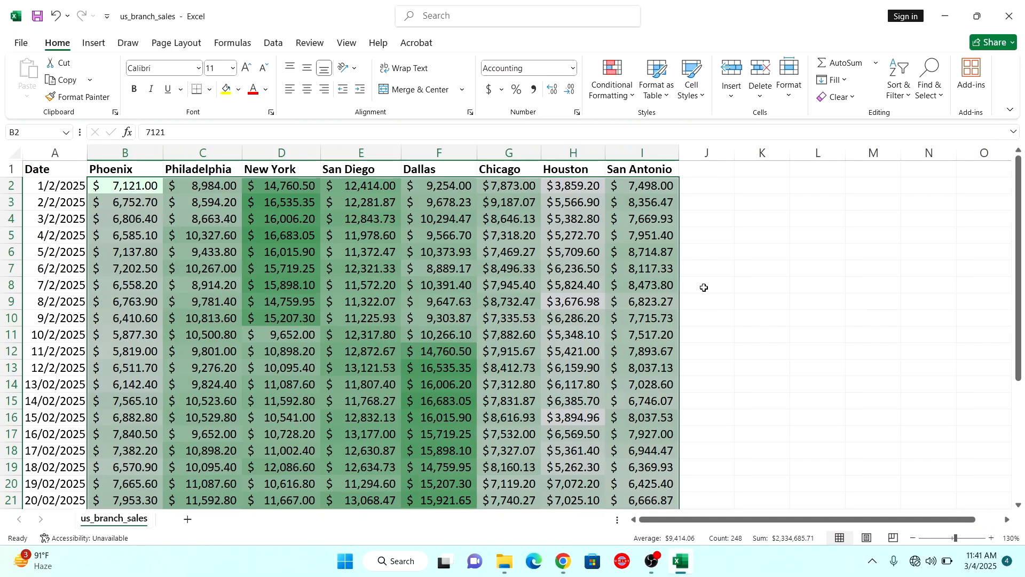
left_click(704, 287)
scroll(436, 286, "down", 2)
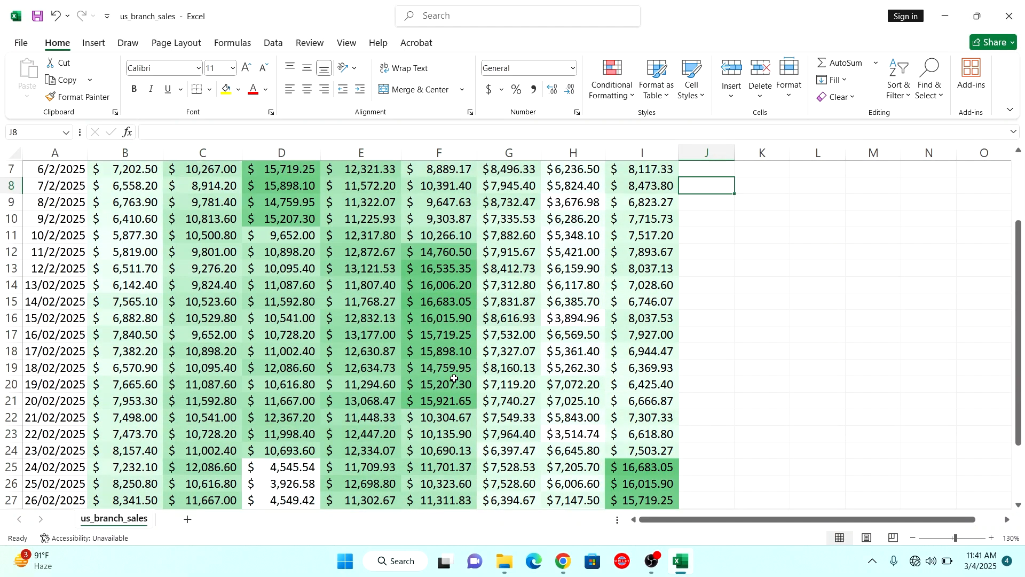
left_click(563, 323)
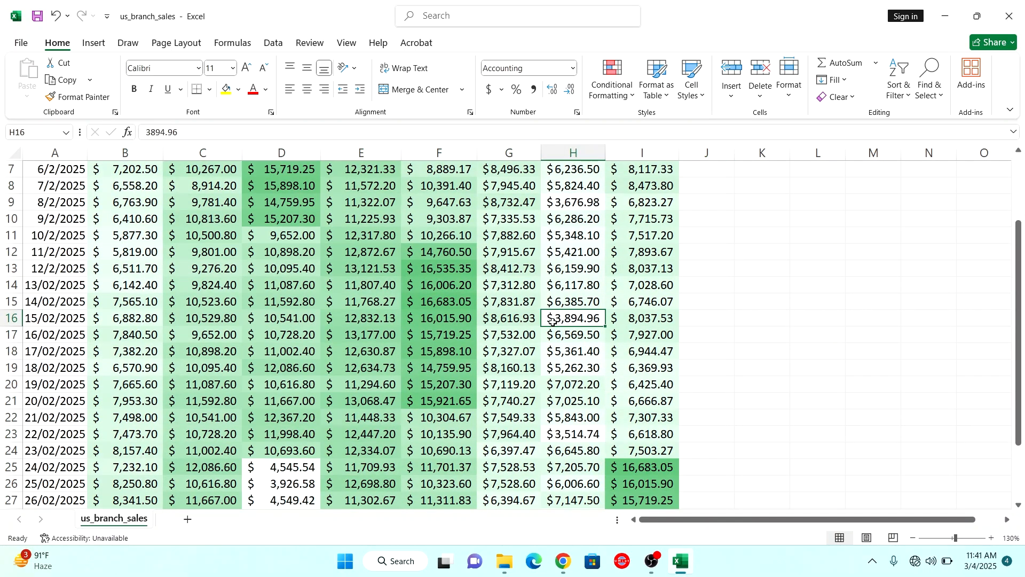
scroll(502, 327, "up", 2)
left_click(272, 240)
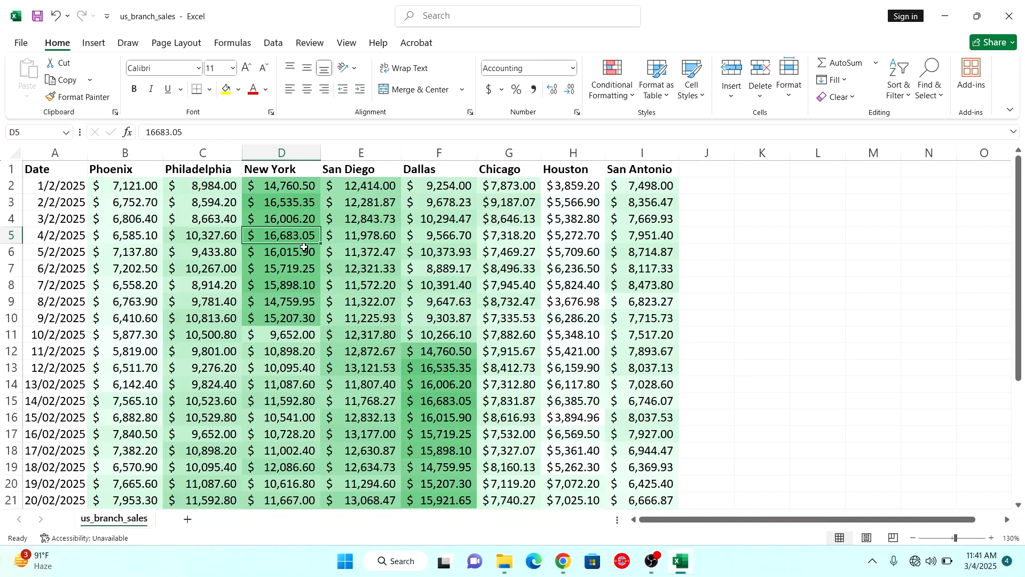
left_click(281, 218)
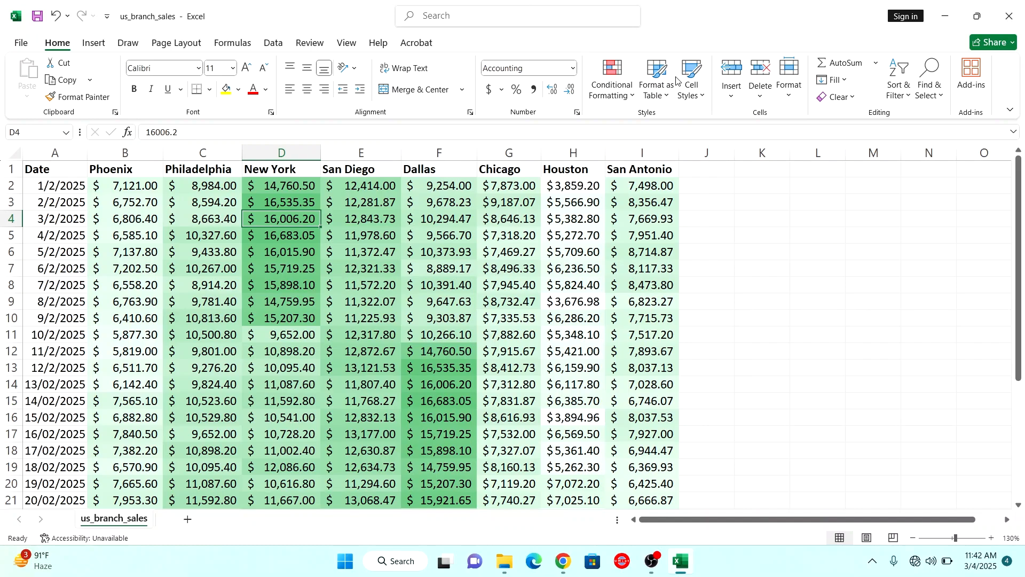
- Remove the green-white color scale by clearing the conditional formatting rules from the entire sheet
left_click(636, 99)
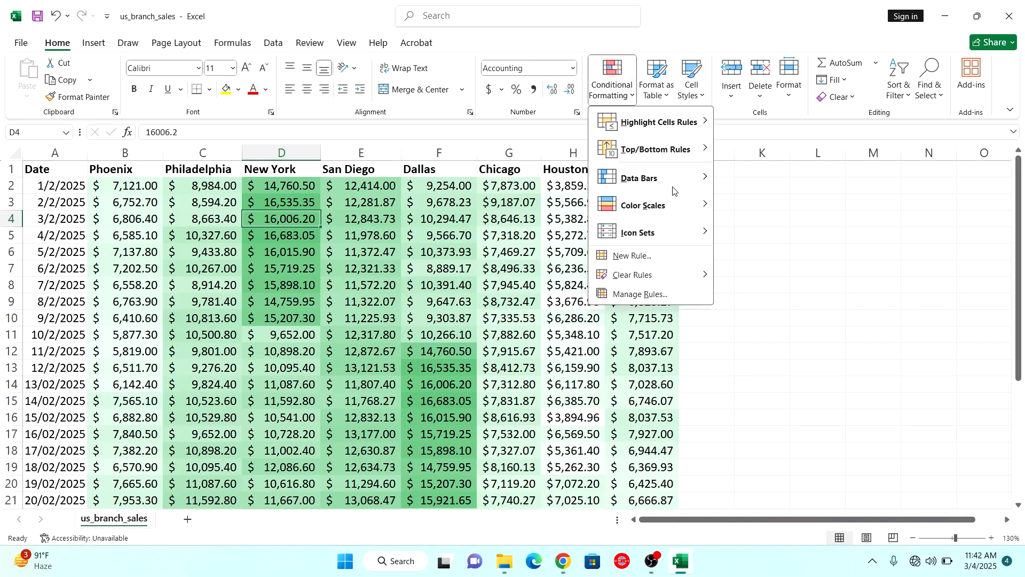
mouse_move(684, 236)
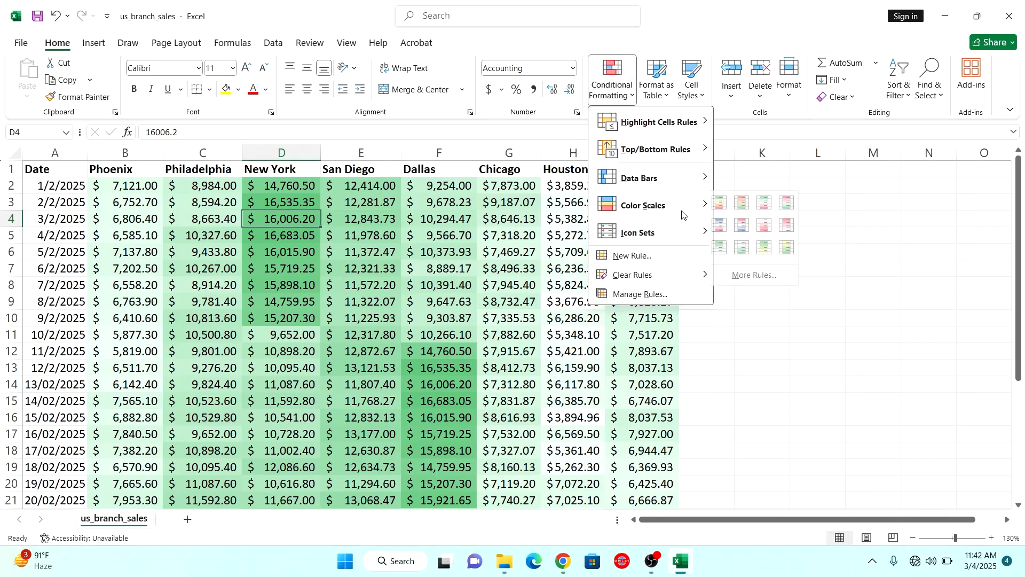
mouse_move(683, 273)
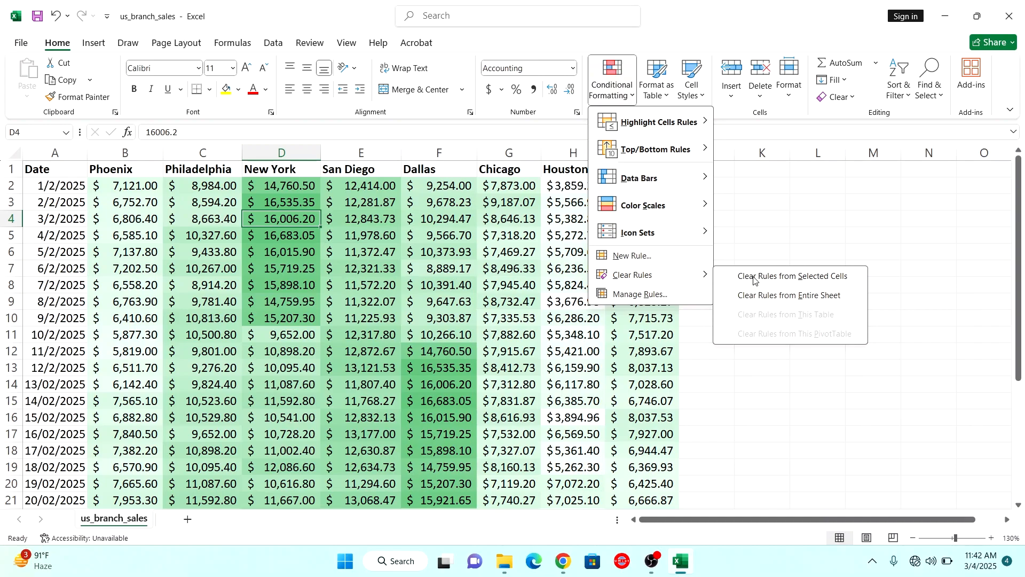
left_click(764, 288)
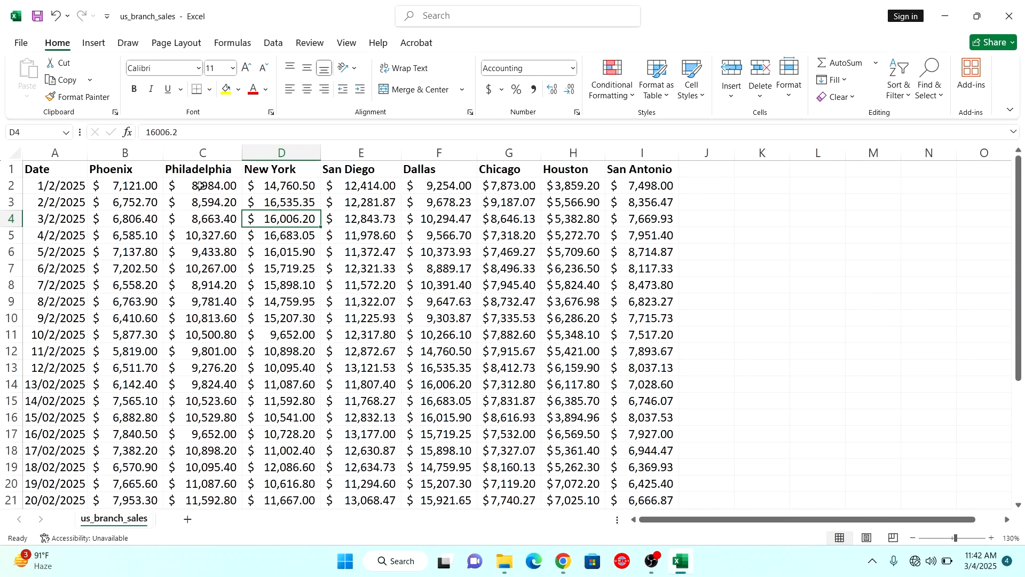
- Apply the 3 Arrows (Colored) icon set to the sales values in B2:I32
left_click_drag(138, 187, 615, 476)
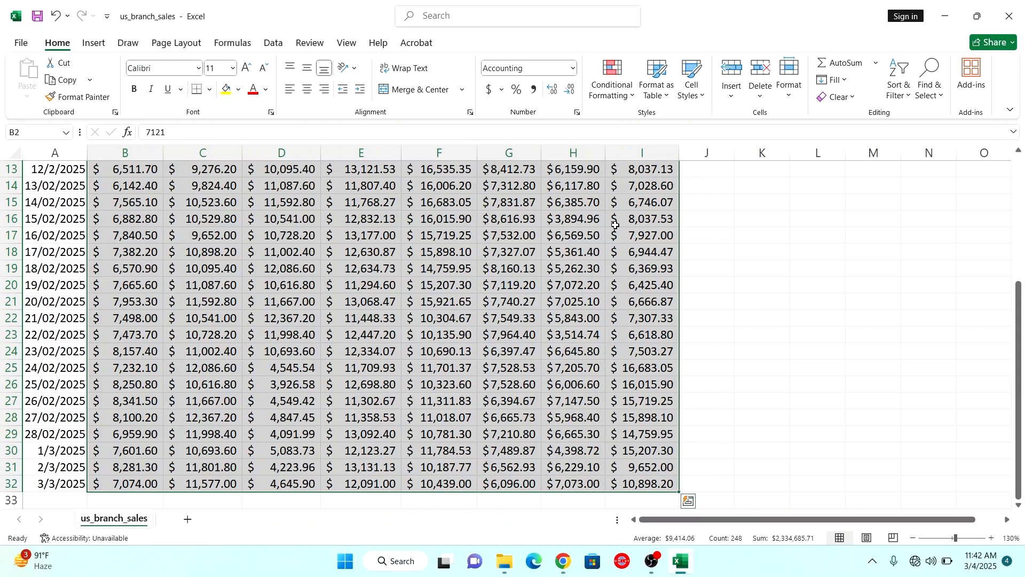
left_click(637, 103)
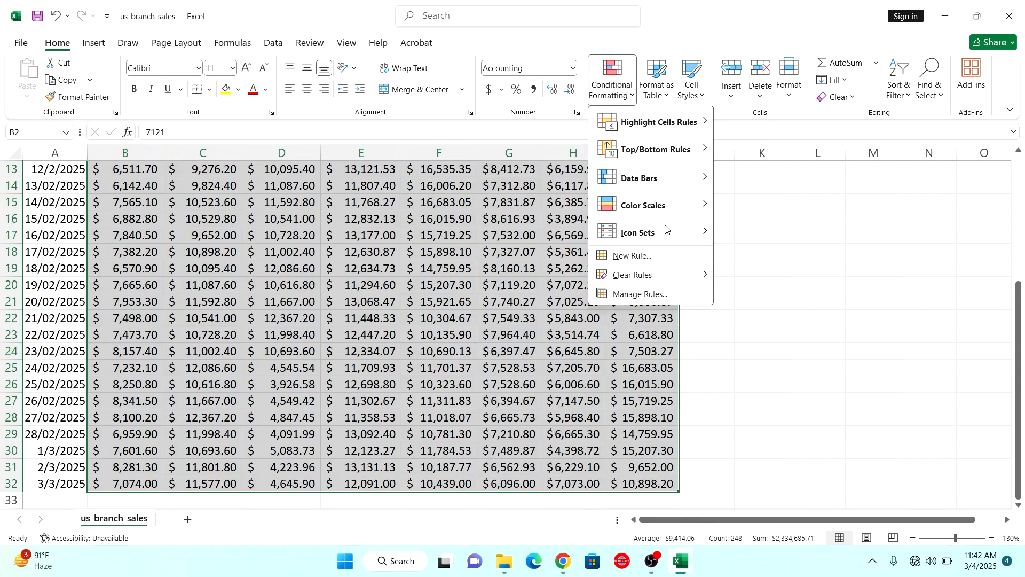
mouse_move(666, 231)
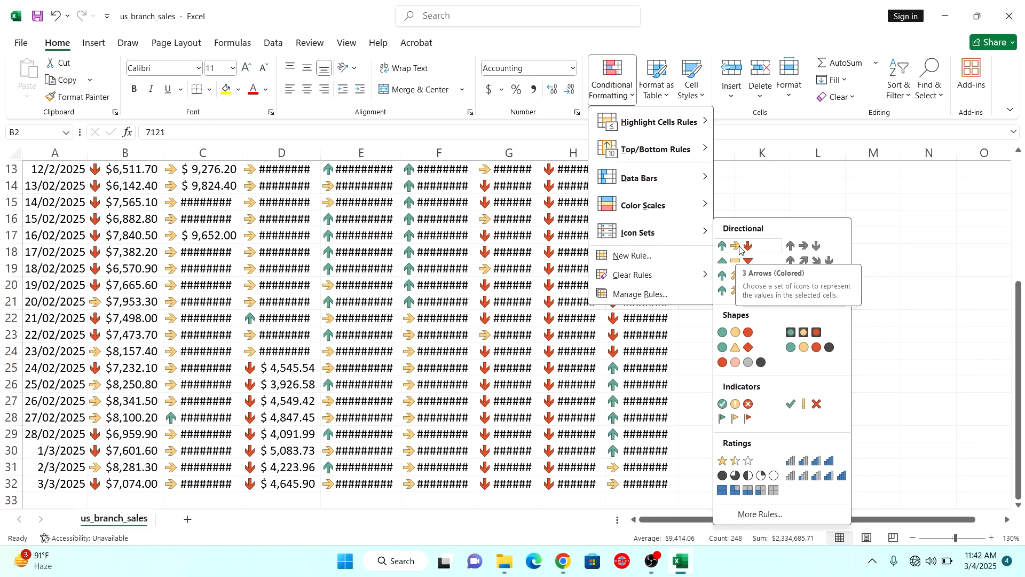
left_click(740, 248)
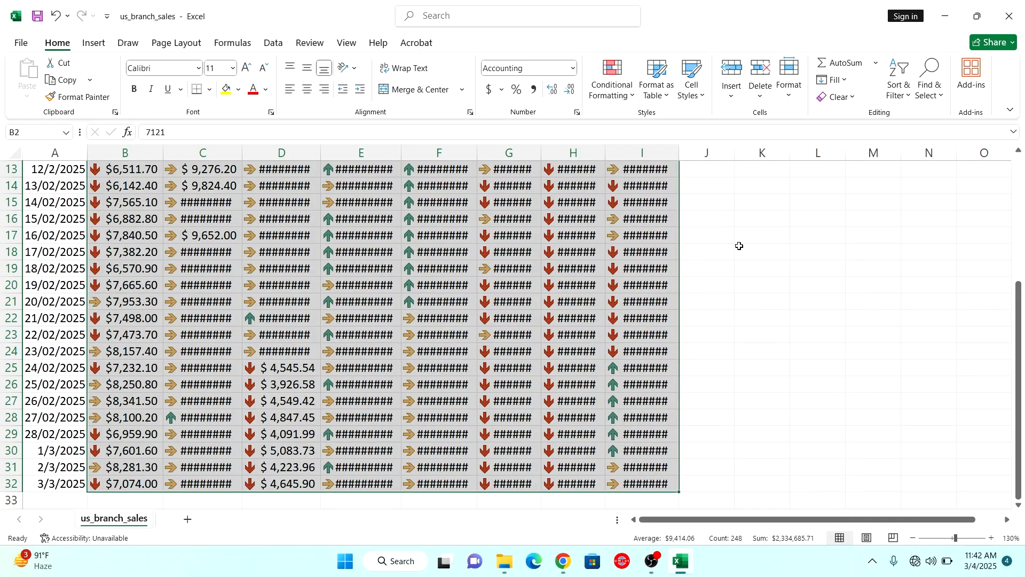
- Widen the branch columns C through I so the sales amounts display in full next to their arrow icons
left_click_drag(1021, 286, 1019, 160)
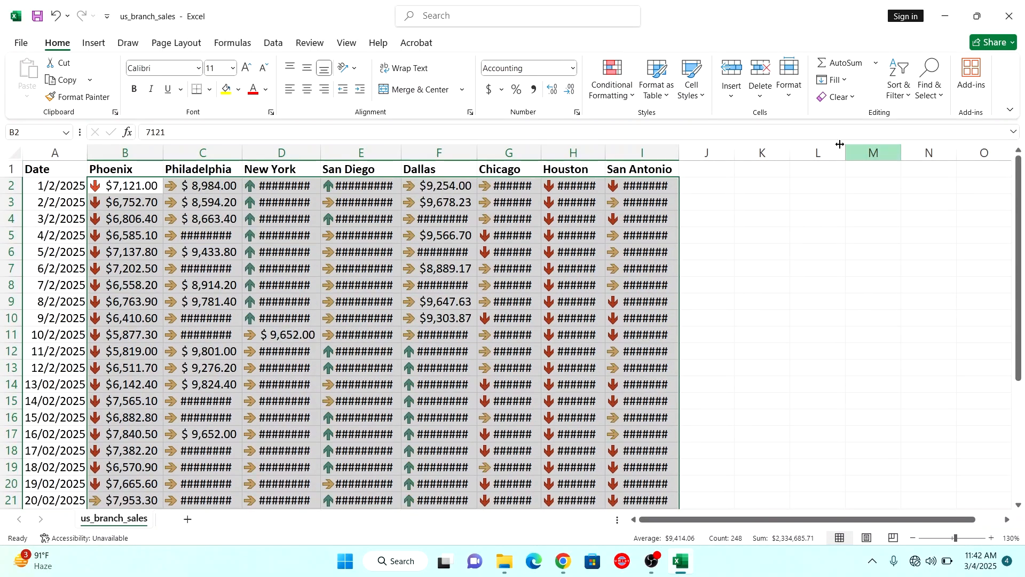
left_click_drag(321, 153, 335, 151)
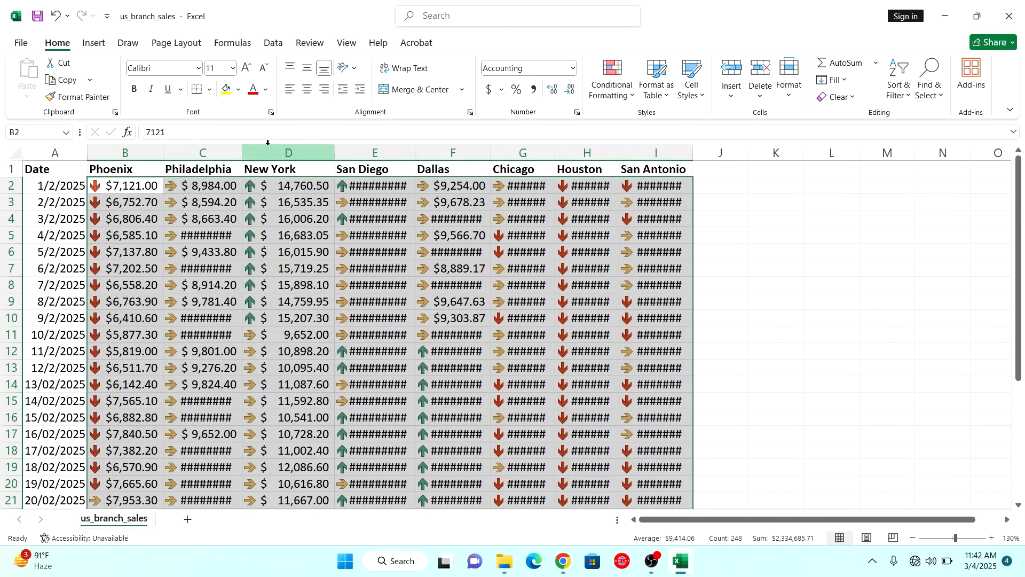
left_click_drag(242, 152, 259, 151)
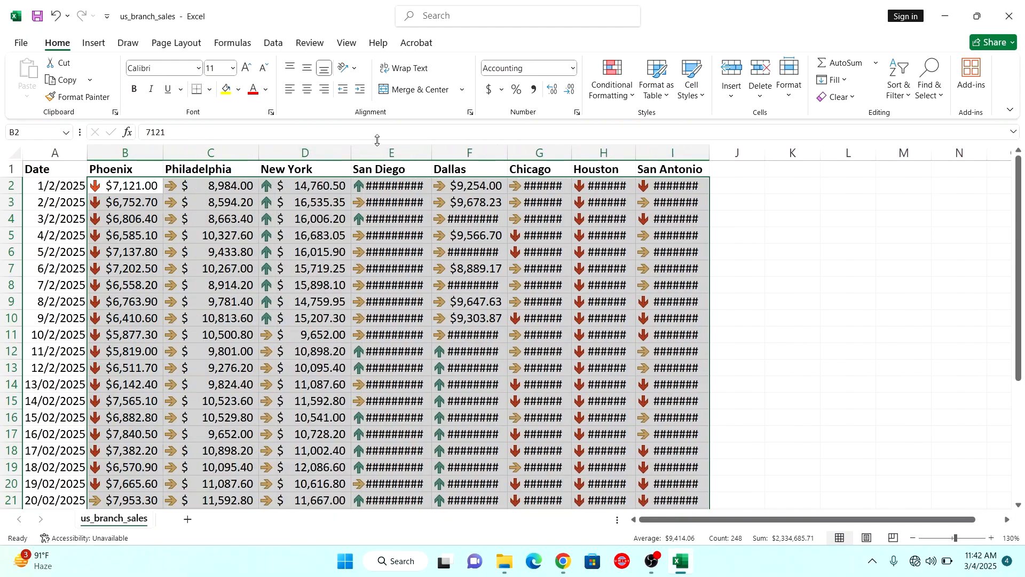
left_click_drag(434, 152, 445, 153)
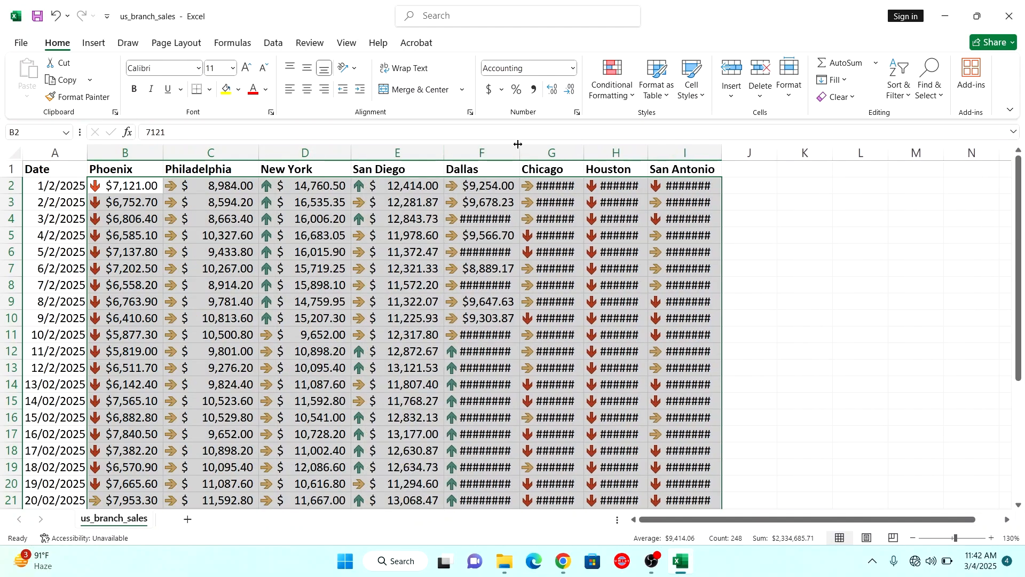
left_click_drag(521, 144, 532, 145)
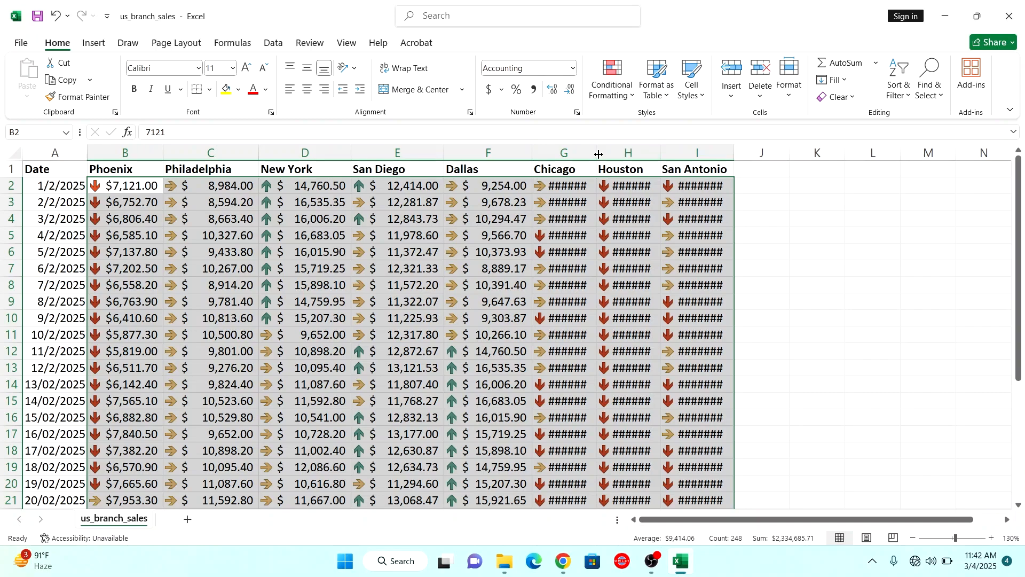
left_click_drag(614, 153, 612, 153)
left_click_drag(676, 152, 693, 153)
left_click_drag(767, 152, 781, 152)
left_click(424, 371)
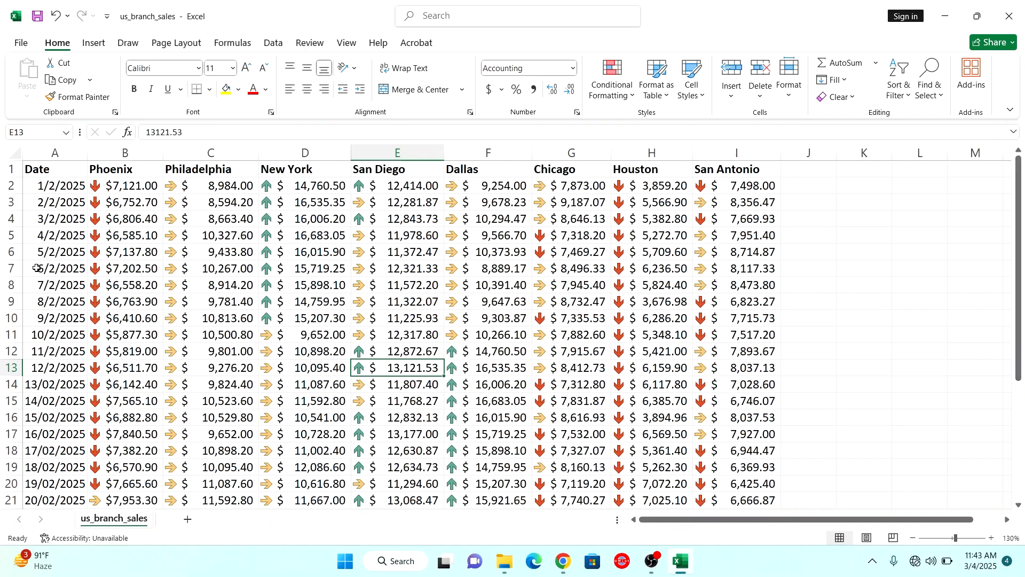
- Compare the arrow icons across the branches, checking New York D7, Dallas F15, San Diego E6 and Houston H5
left_click(294, 270)
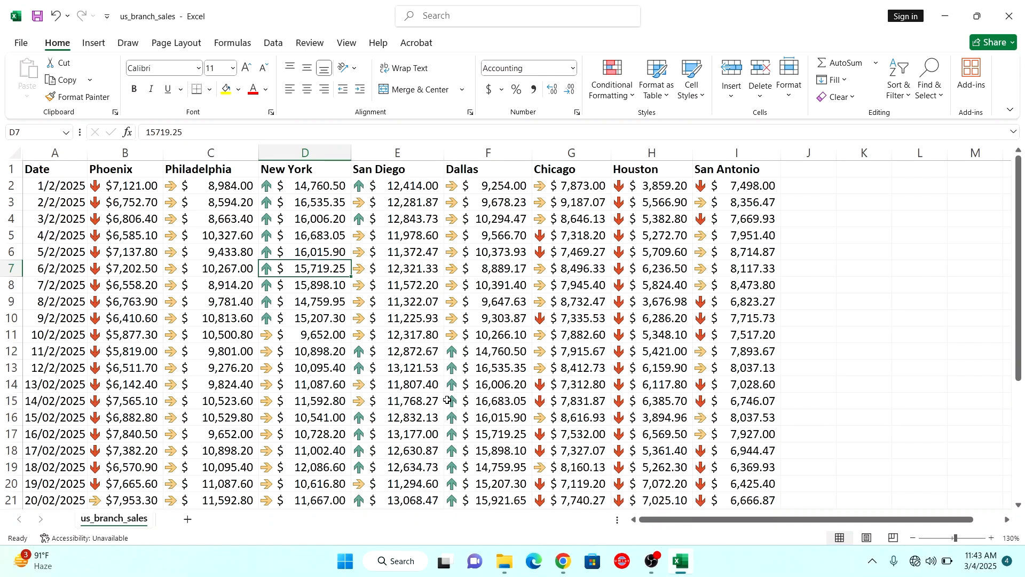
left_click(487, 404)
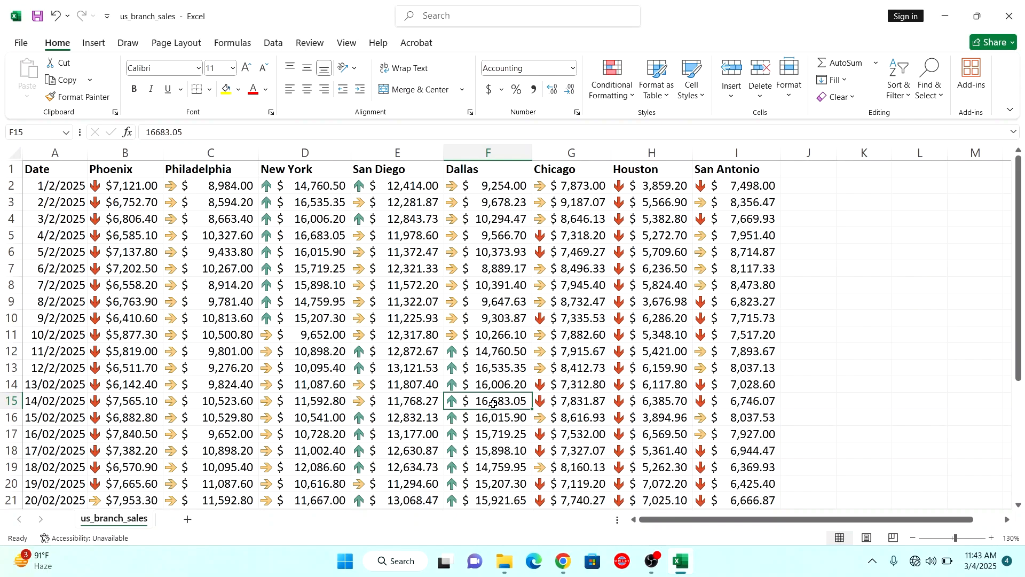
scroll(490, 404, "down", 3)
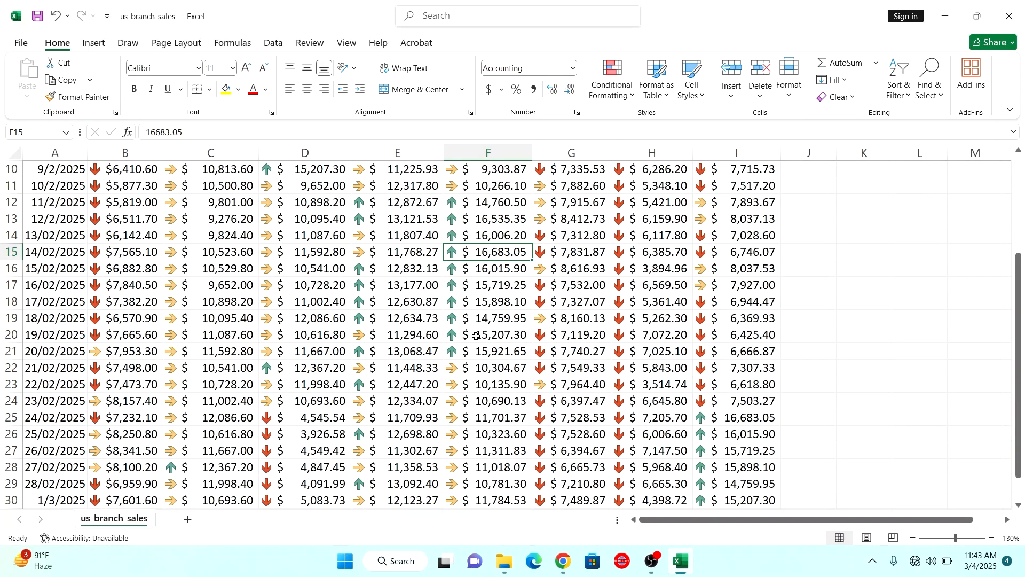
scroll(476, 337, "up", 2)
scroll(508, 321, "down", 2)
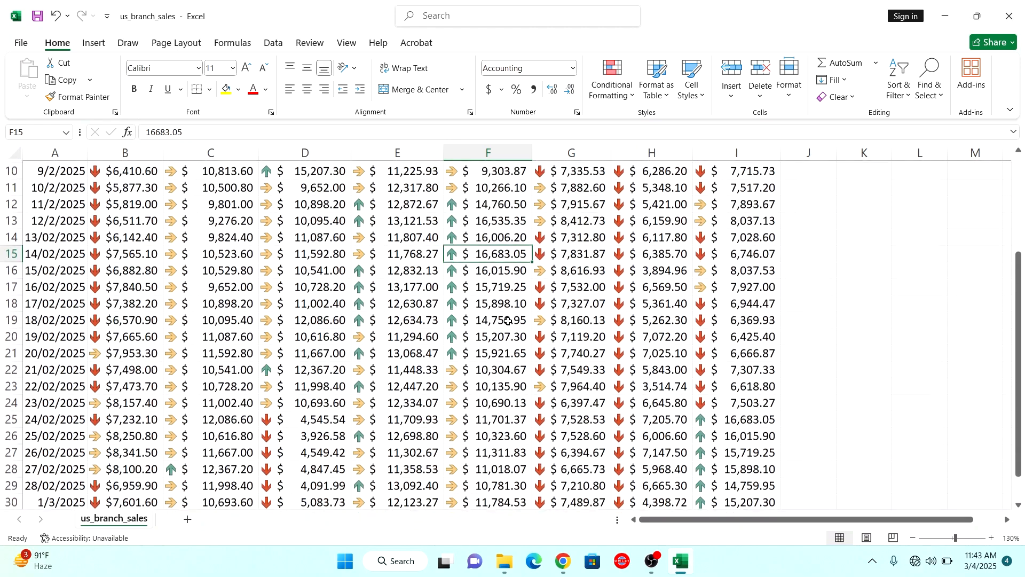
scroll(508, 321, "down", 1)
scroll(509, 320, "up", 4)
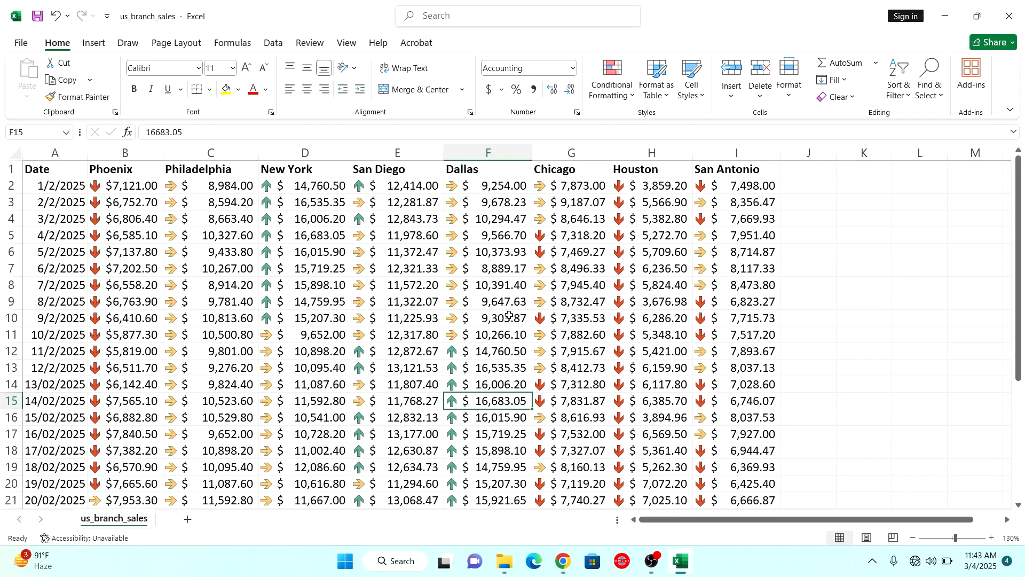
left_click(405, 248)
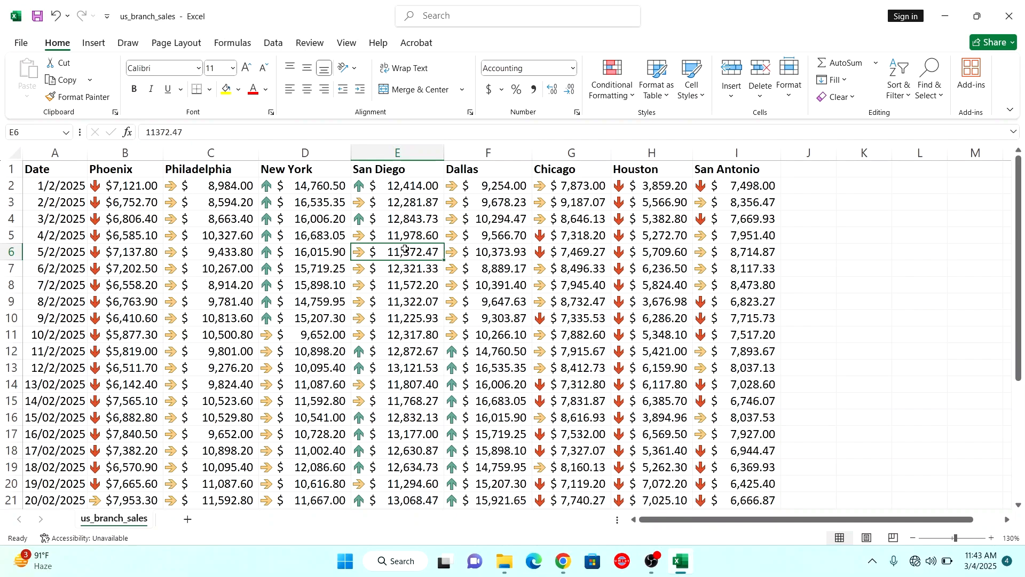
left_click(671, 242)
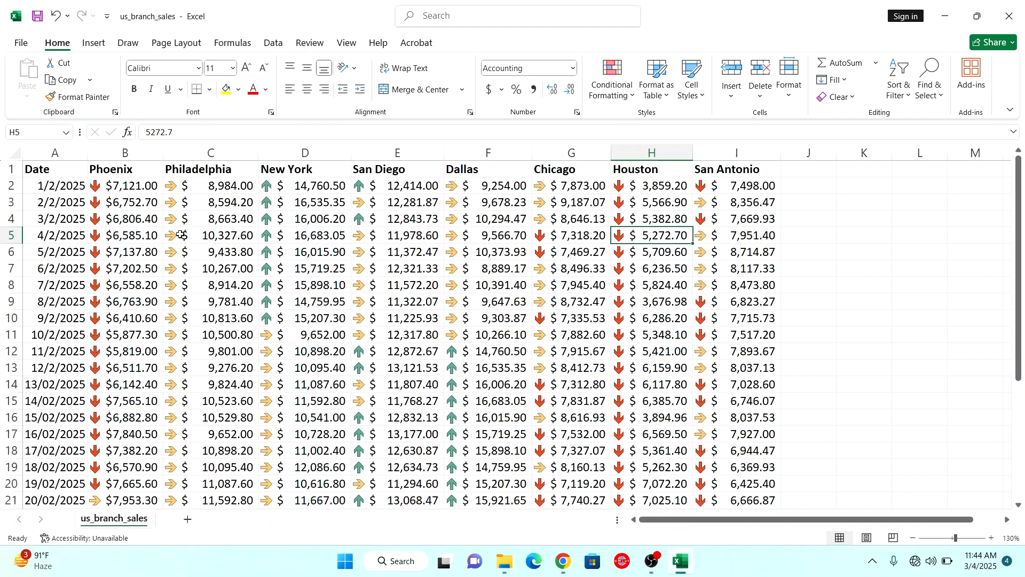
- Select the sales values in B2:I32 and clear the conditional formatting rules from the entire sheet
left_click_drag(104, 187, 765, 485)
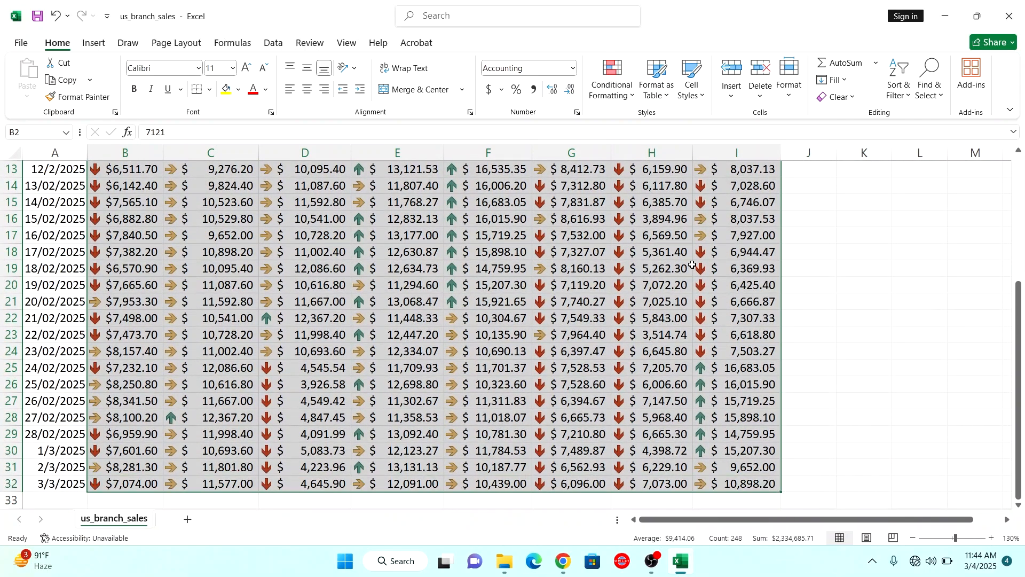
left_click(631, 97)
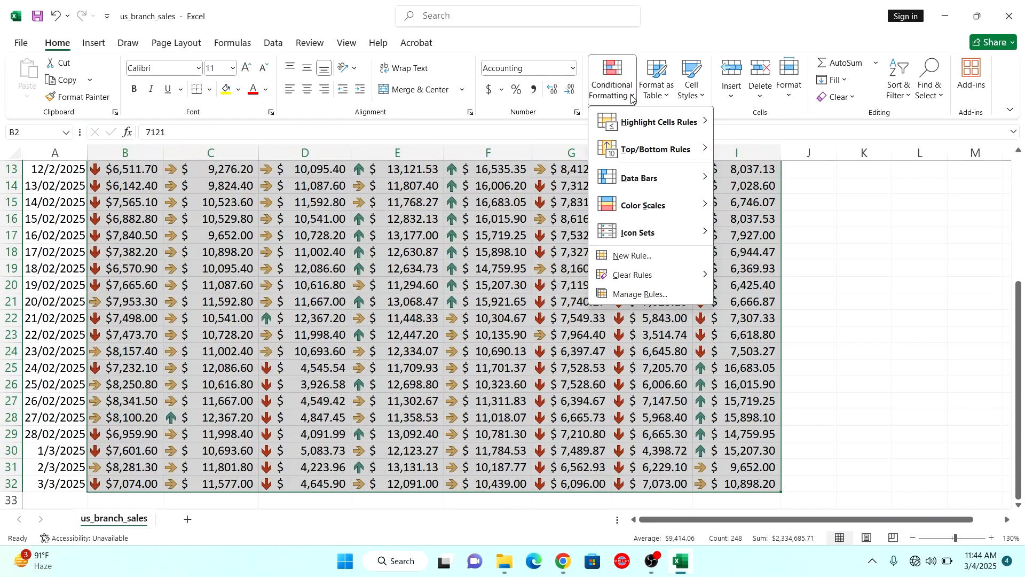
mouse_move(658, 278)
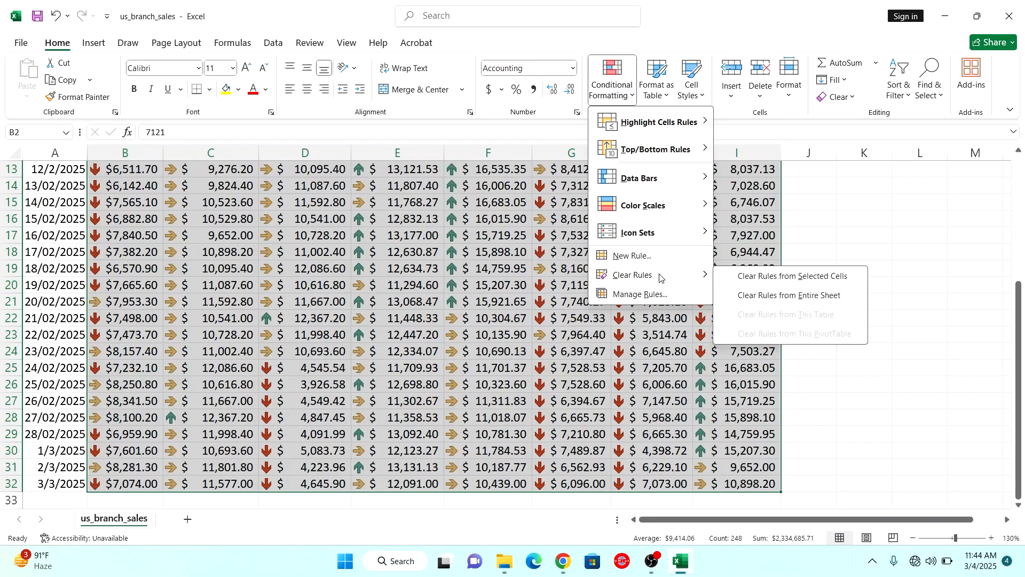
left_click(774, 298)
- Preview other icon sets, including 5 Boxes, on B2:I32 and apply 3 Arrows (Colored) again
left_click(636, 98)
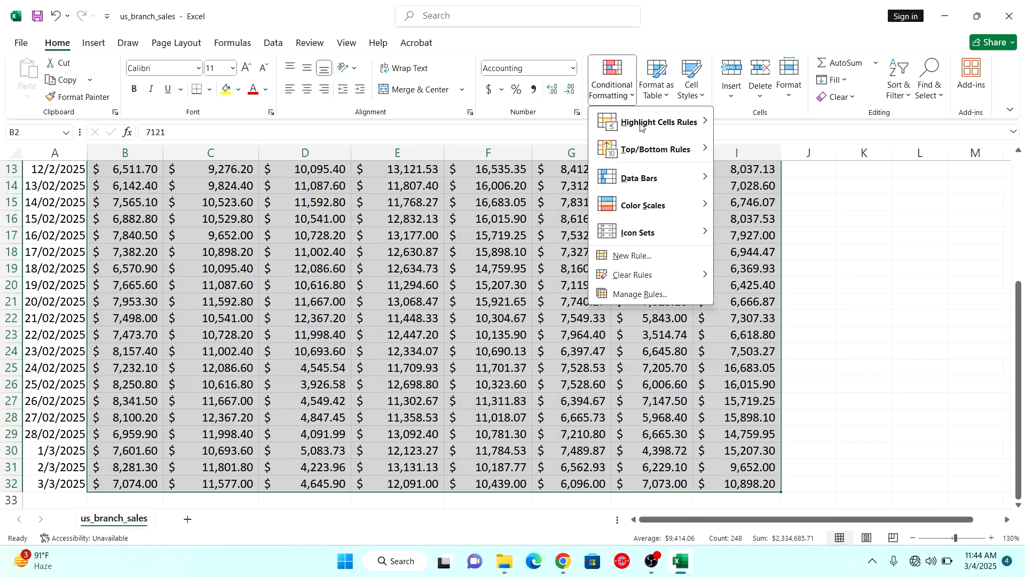
mouse_move(652, 234)
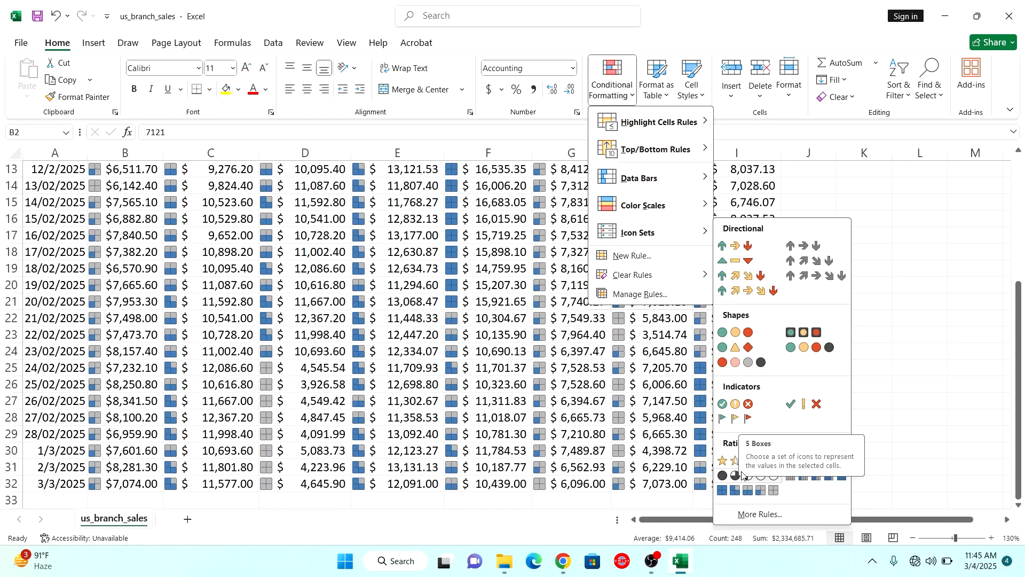
left_click(747, 247)
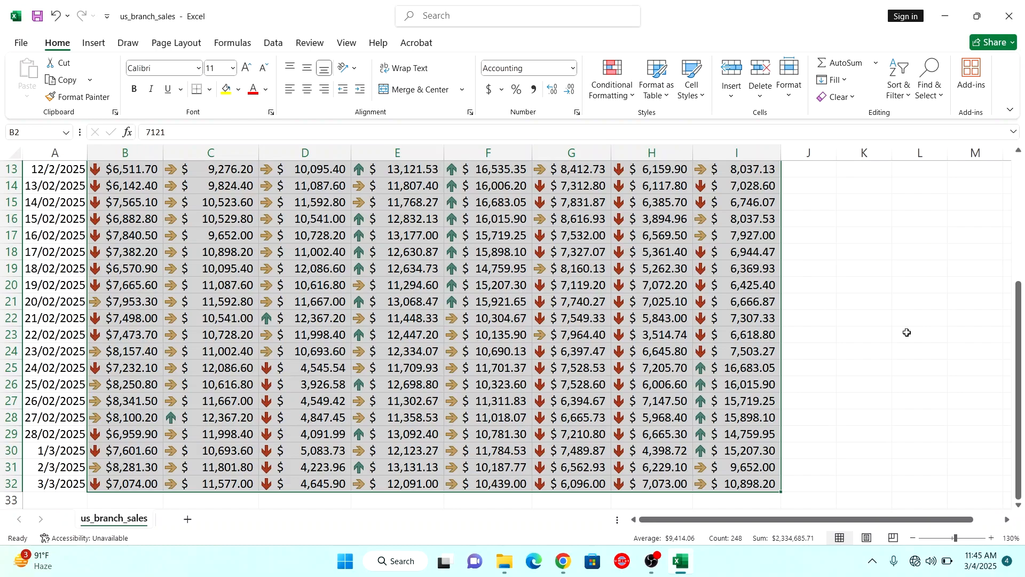
- Remove the reapplied arrow icons by clearing the conditional formatting rules from the entire sheet
left_click(634, 100)
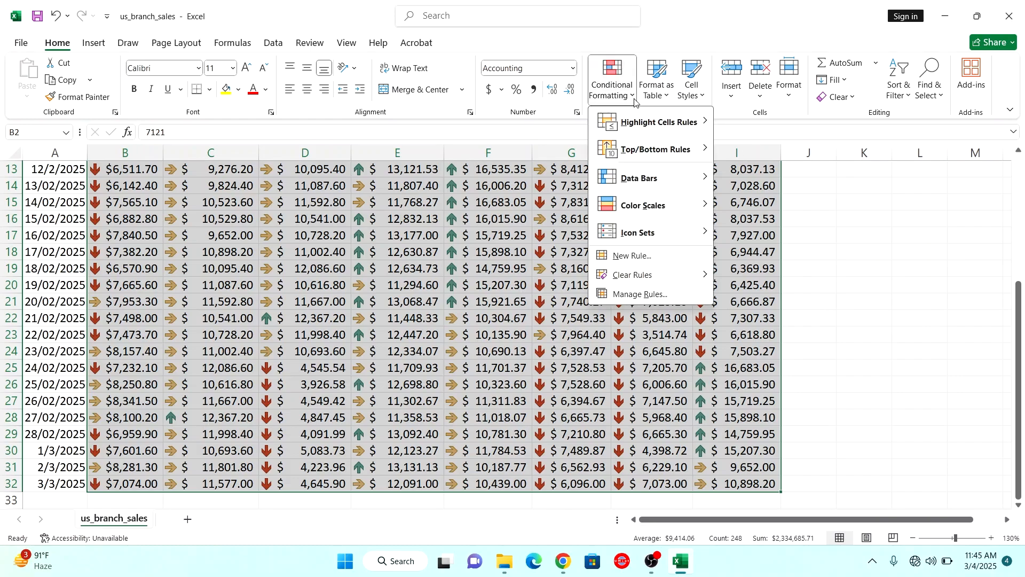
mouse_move(668, 275)
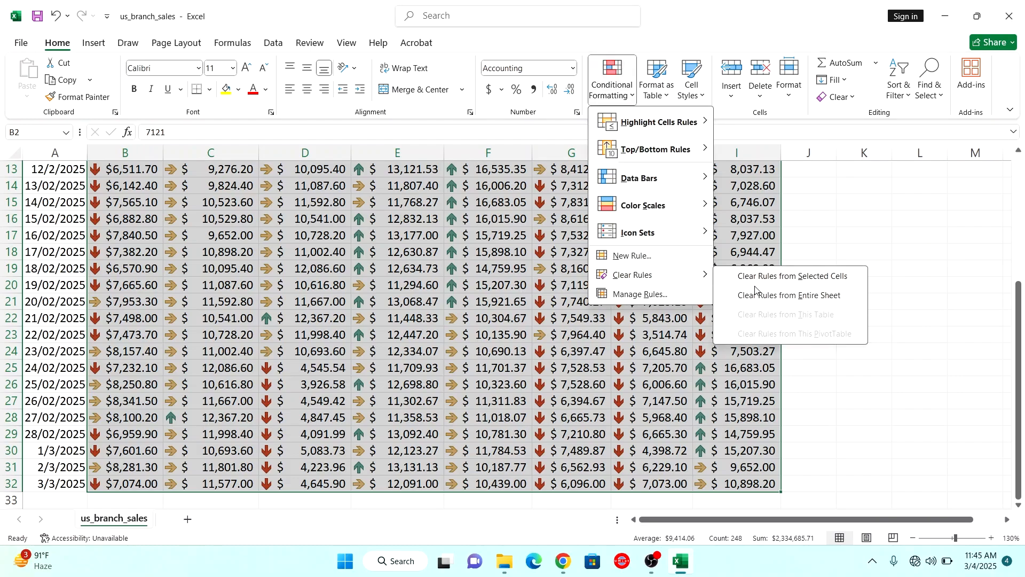
left_click(765, 296)
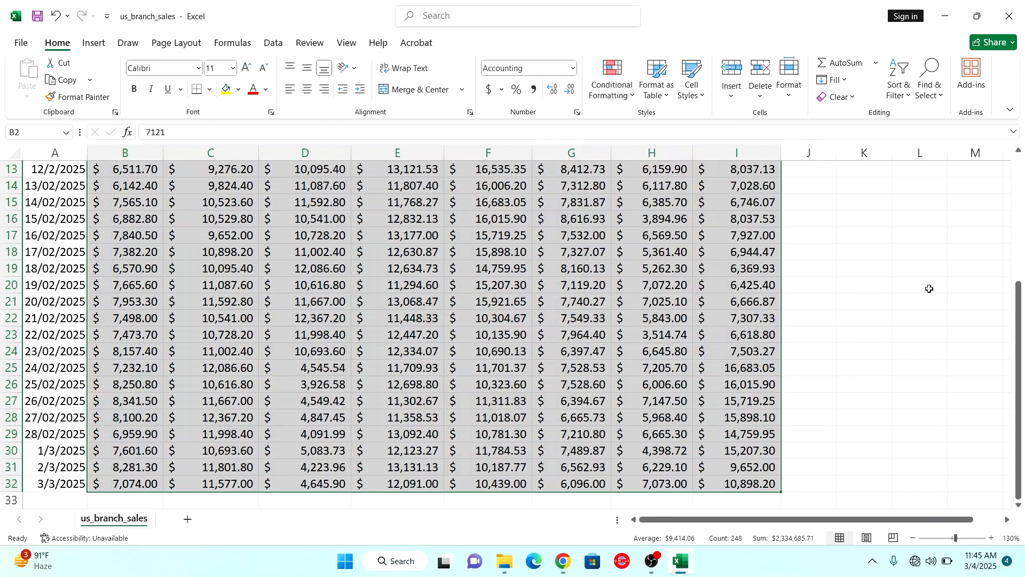
- Create a 2-Color Scale rule for B2:I32 with pale blue for the lowest value and purple for the highest value
left_click_drag(1021, 291, 1023, 162)
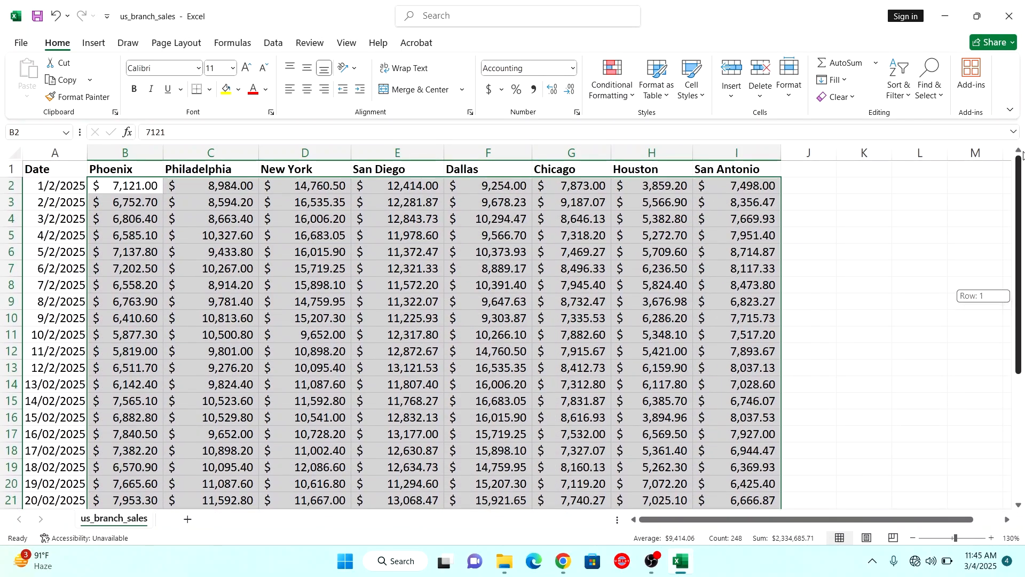
left_click(633, 96)
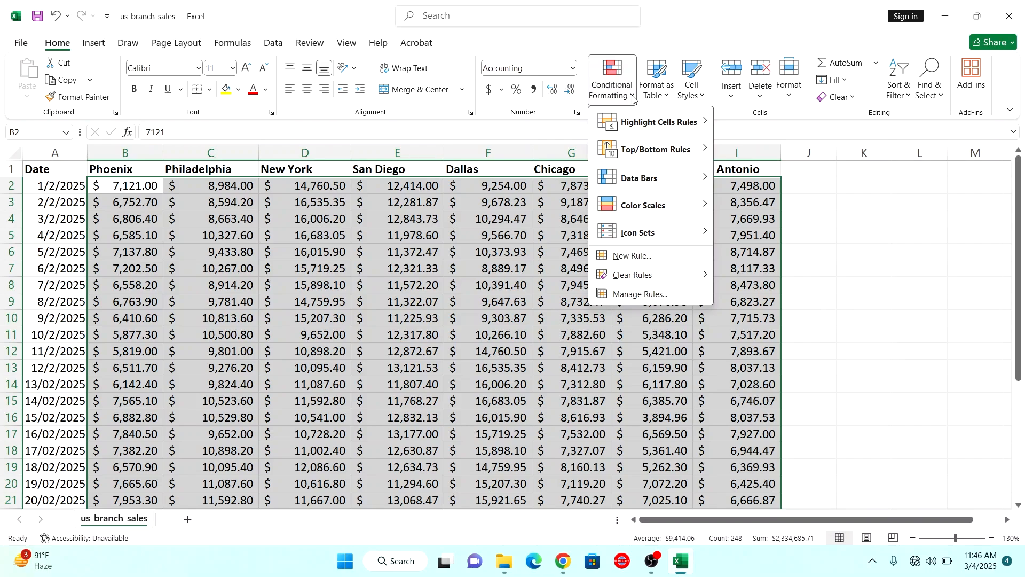
left_click(670, 255)
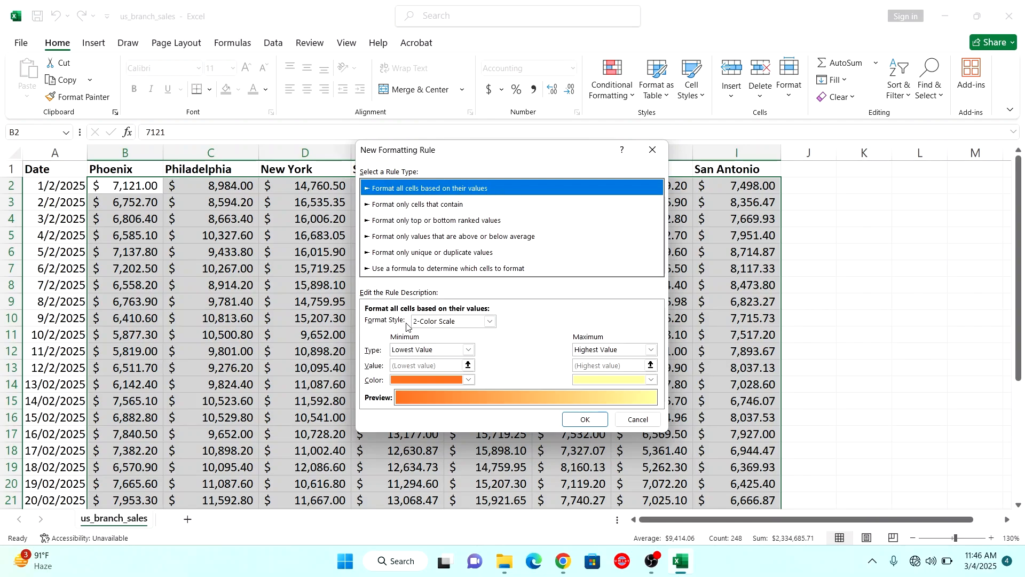
left_click(492, 326)
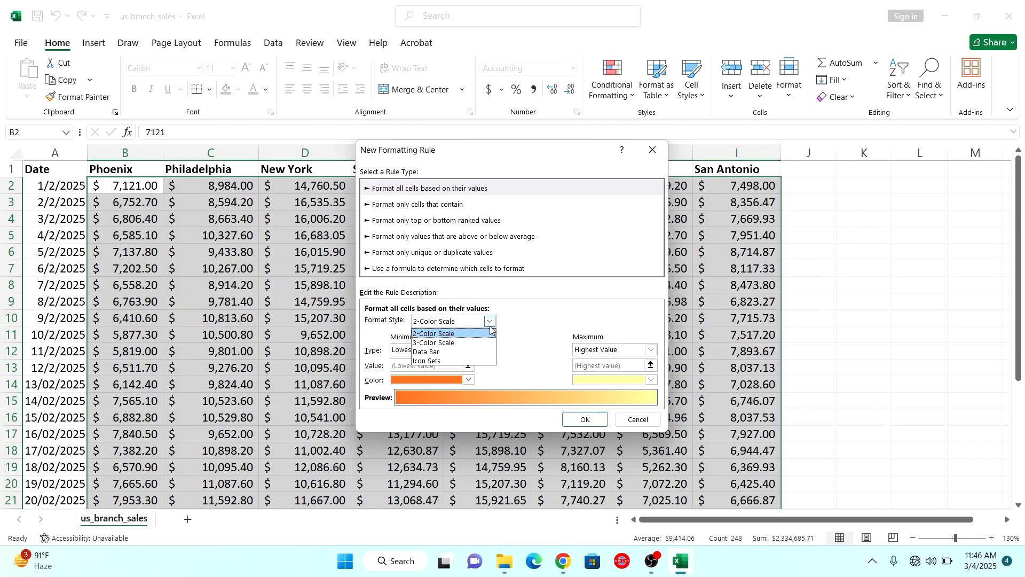
left_click(476, 334)
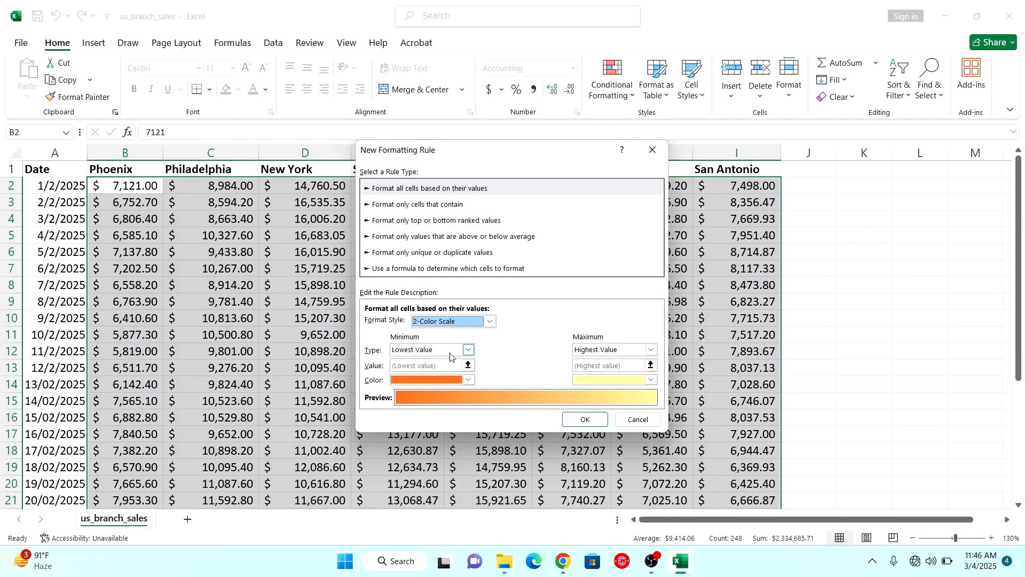
left_click(470, 379)
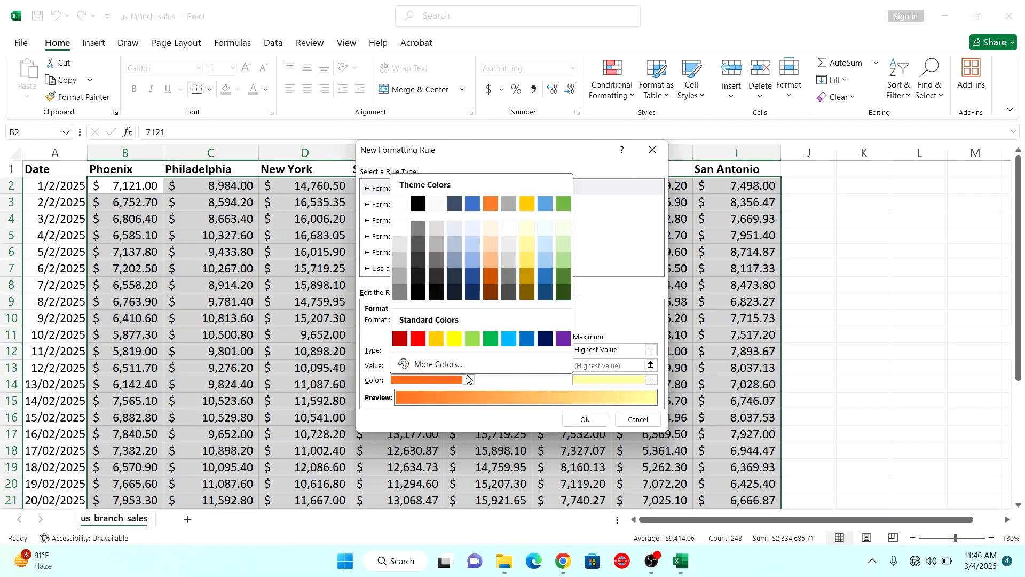
left_click(546, 228)
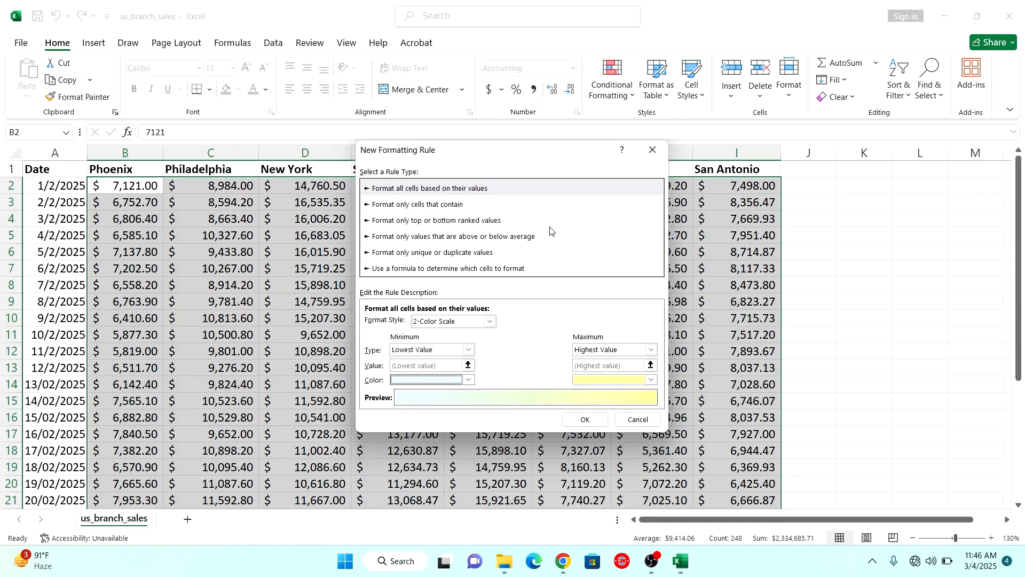
left_click(652, 381)
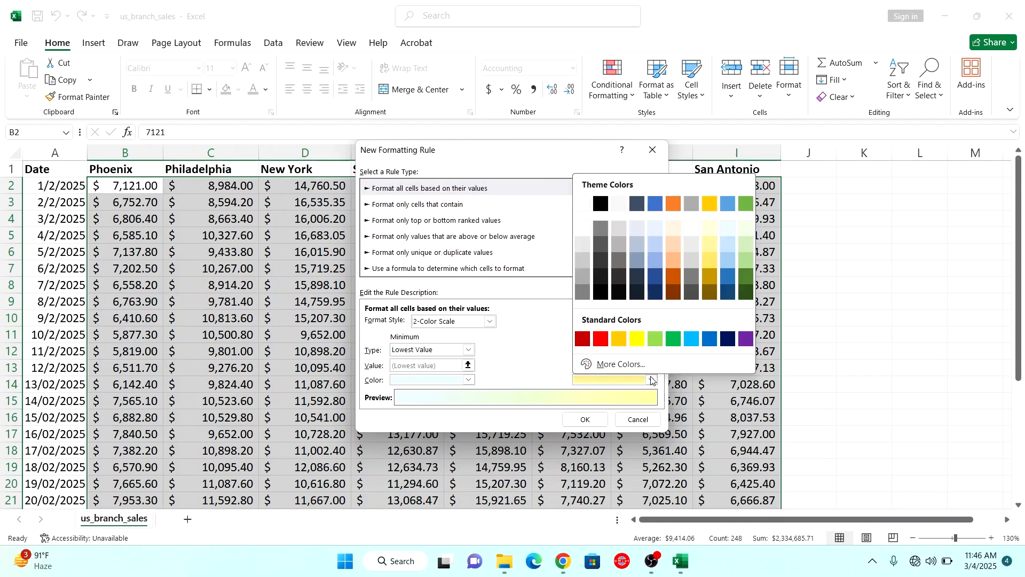
left_click(746, 339)
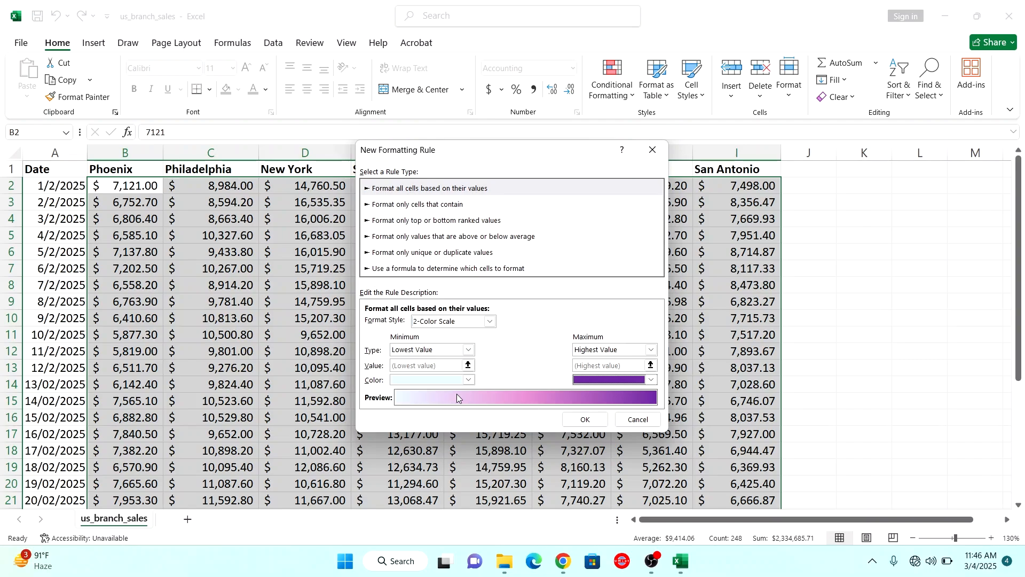
left_click(586, 420)
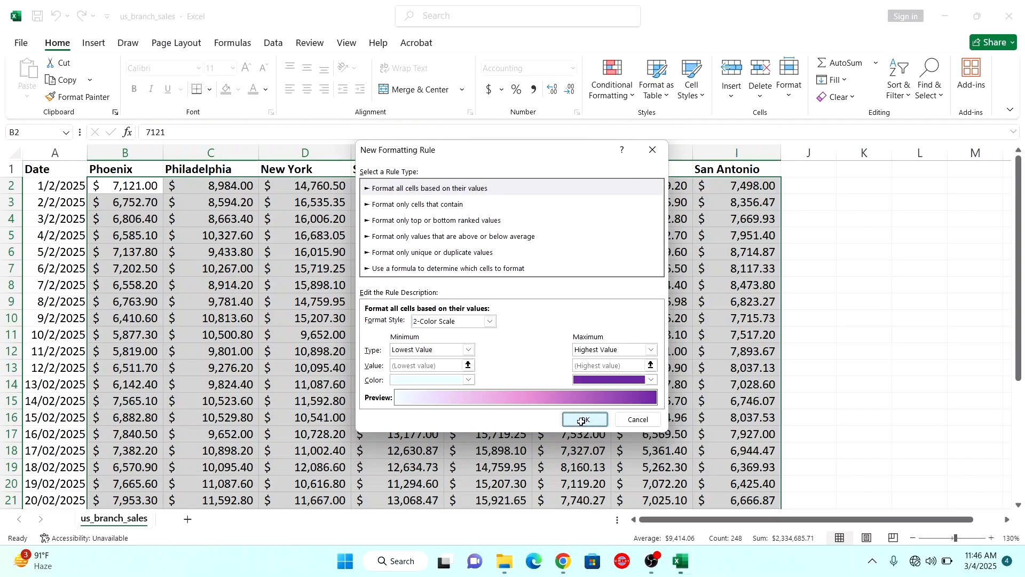
left_click(829, 323)
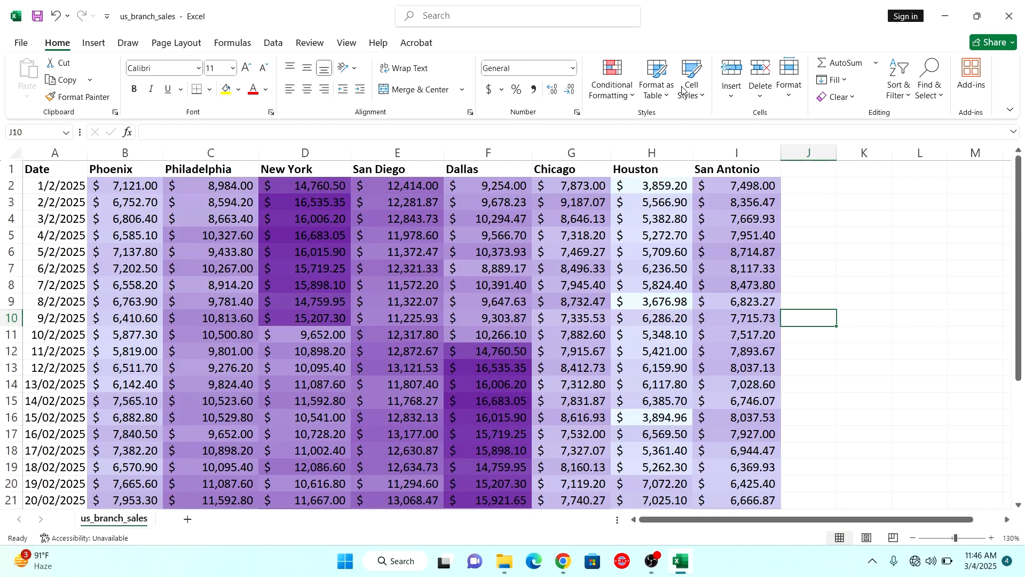
- Remove the custom purple color scale by clearing the conditional formatting rules from the entire sheet
left_click(637, 100)
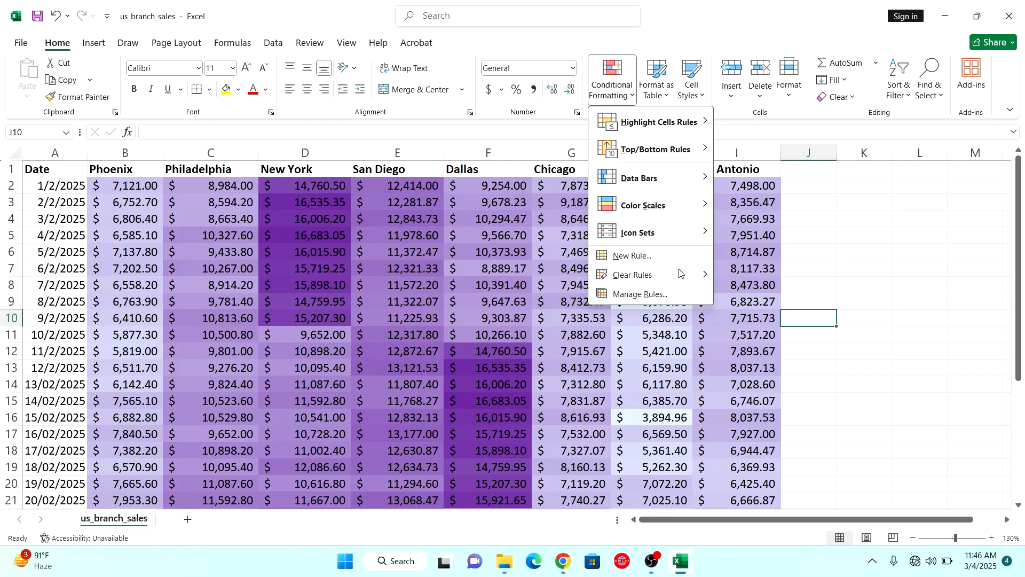
mouse_move(682, 272)
left_click(774, 293)
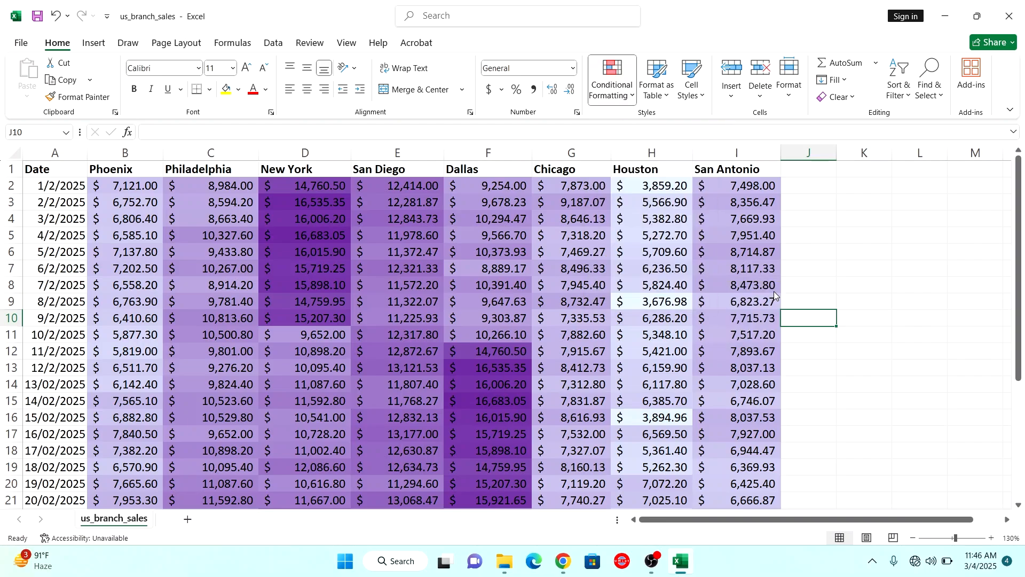
- Start a new formatting rule for B2:I32 that formats only cells with values between 12000 and 15000
left_click_drag(127, 188, 716, 485)
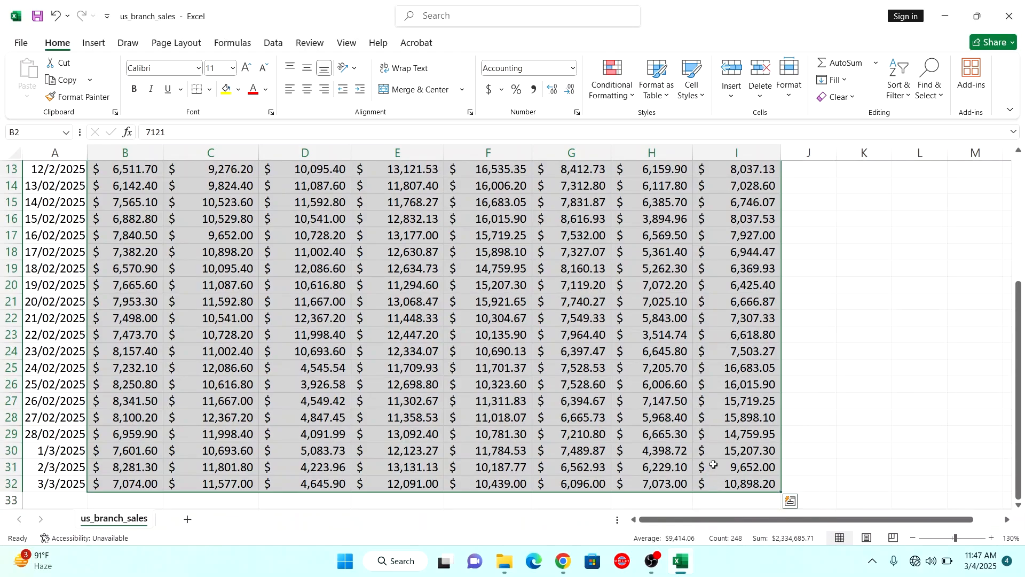
scroll(674, 319, "up", 4)
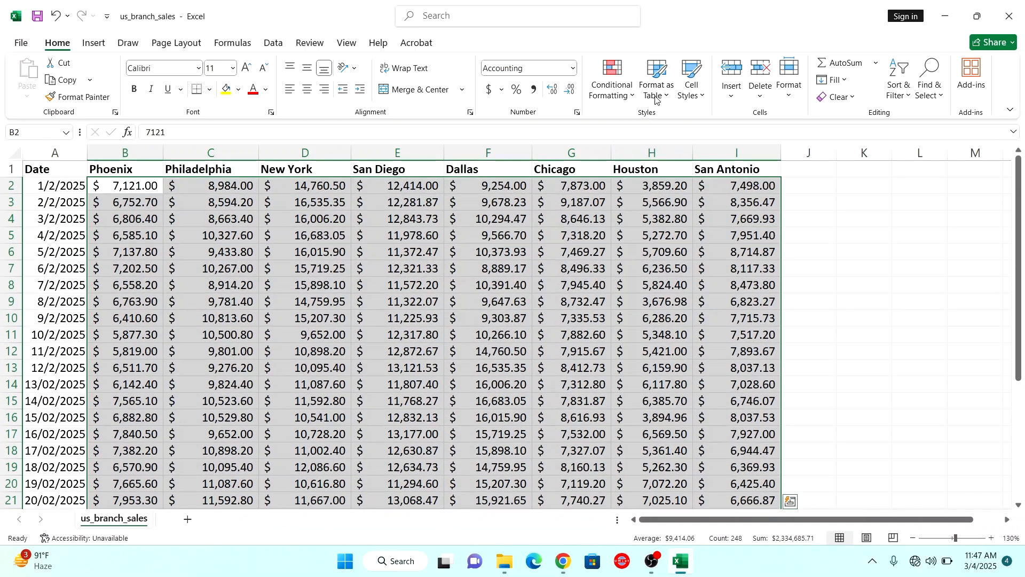
left_click(635, 96)
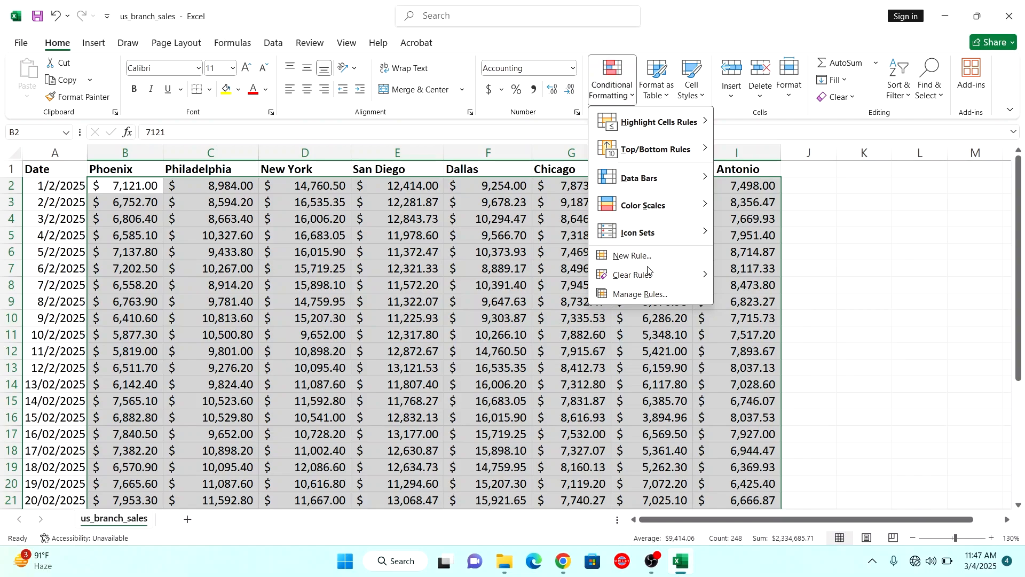
left_click(662, 262)
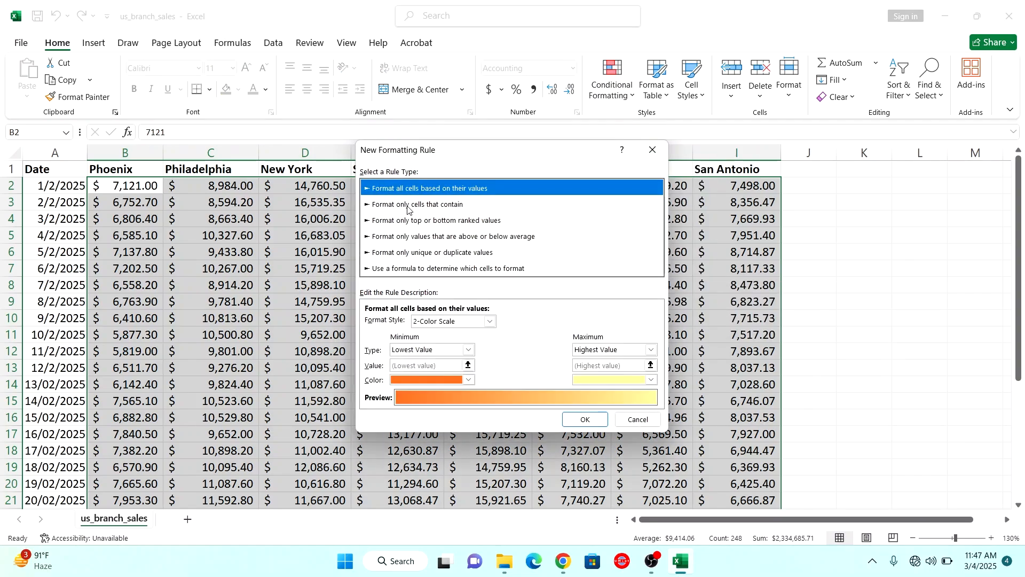
left_click(432, 209)
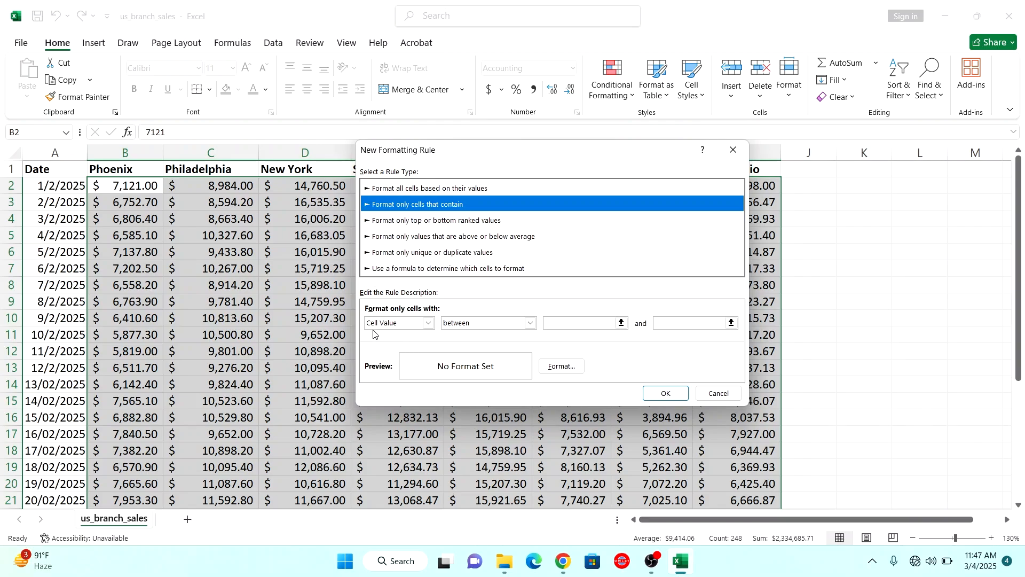
left_click(571, 325)
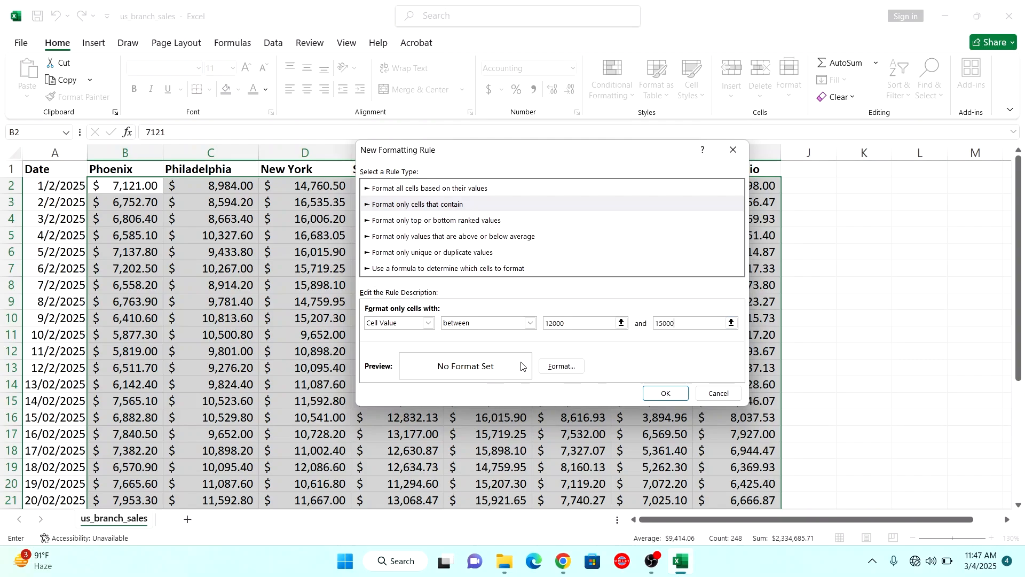
- Give the rule's matching cells bold text and a light blue fill, and apply the rule to the sales range
left_click(548, 366)
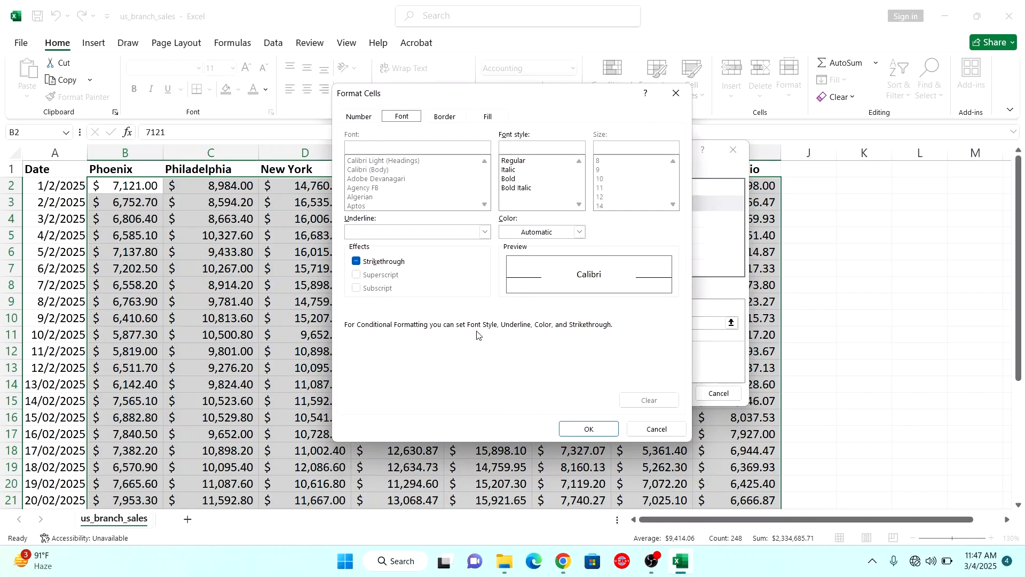
left_click(508, 180)
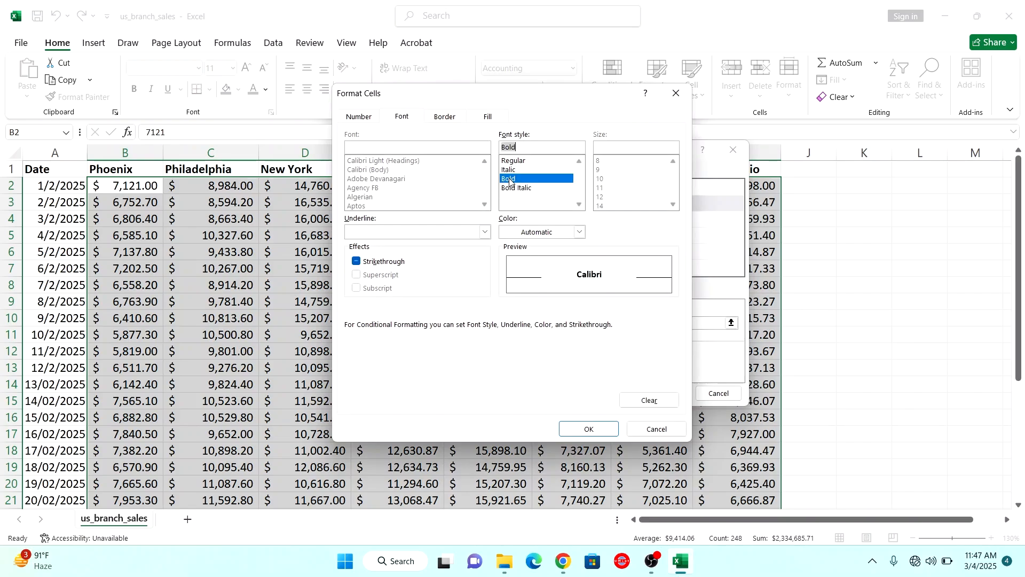
left_click(491, 121)
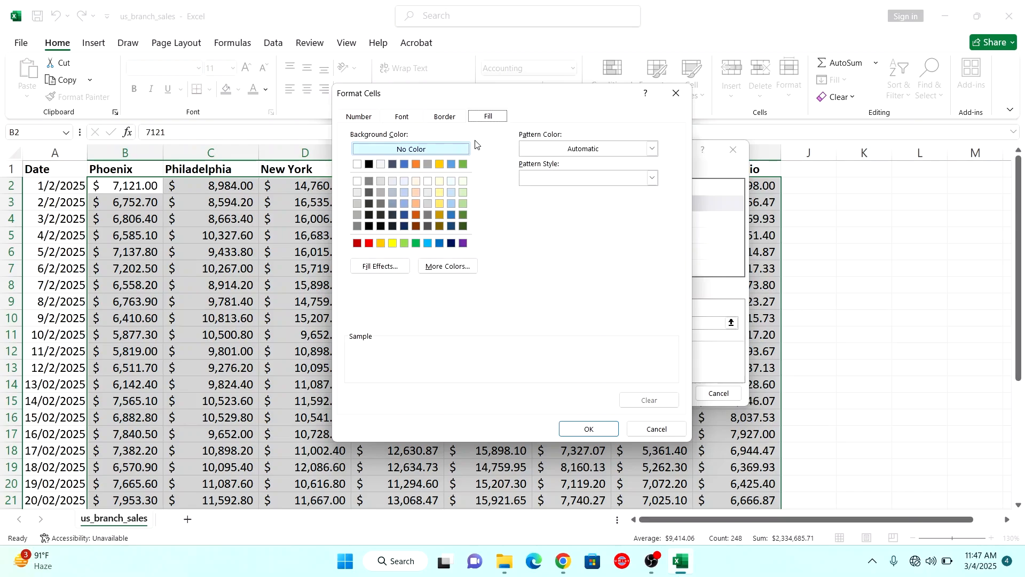
left_click(428, 244)
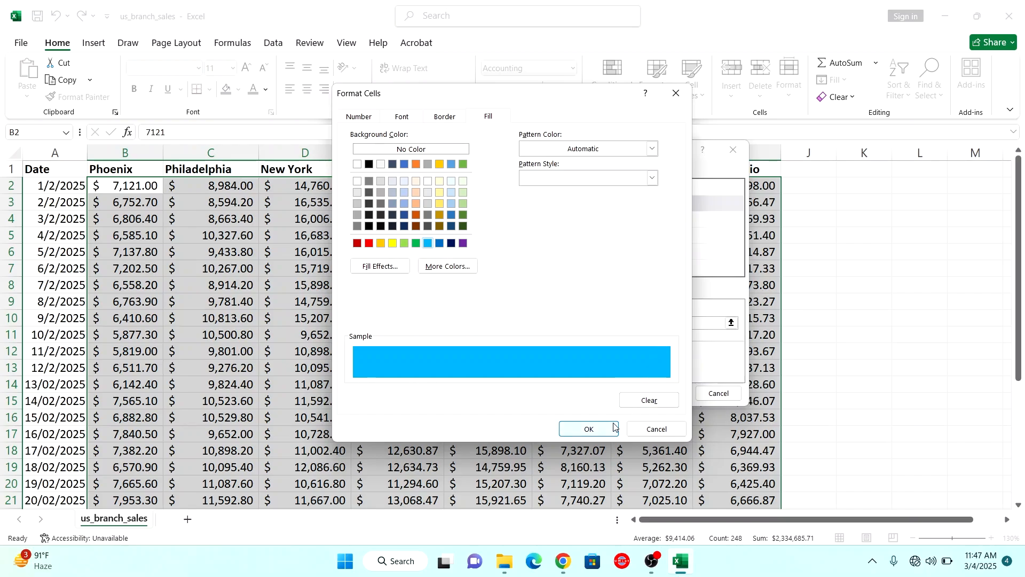
left_click(589, 428)
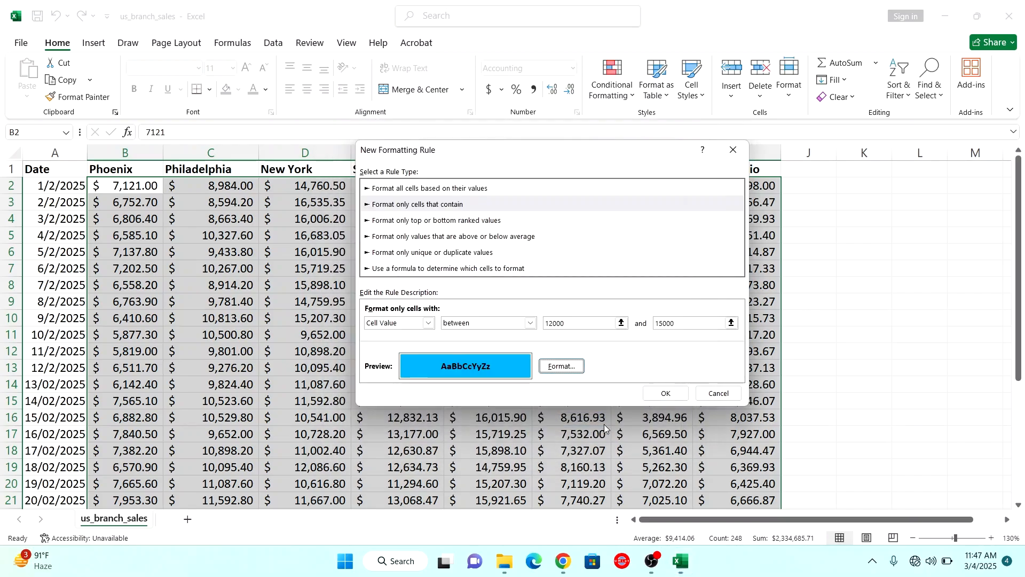
left_click(666, 395)
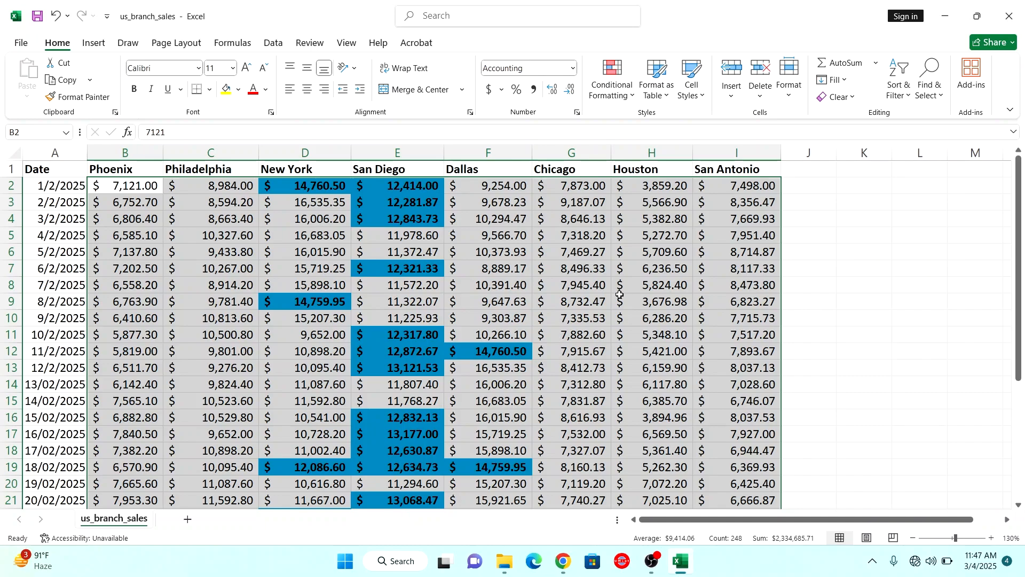
left_click(619, 295)
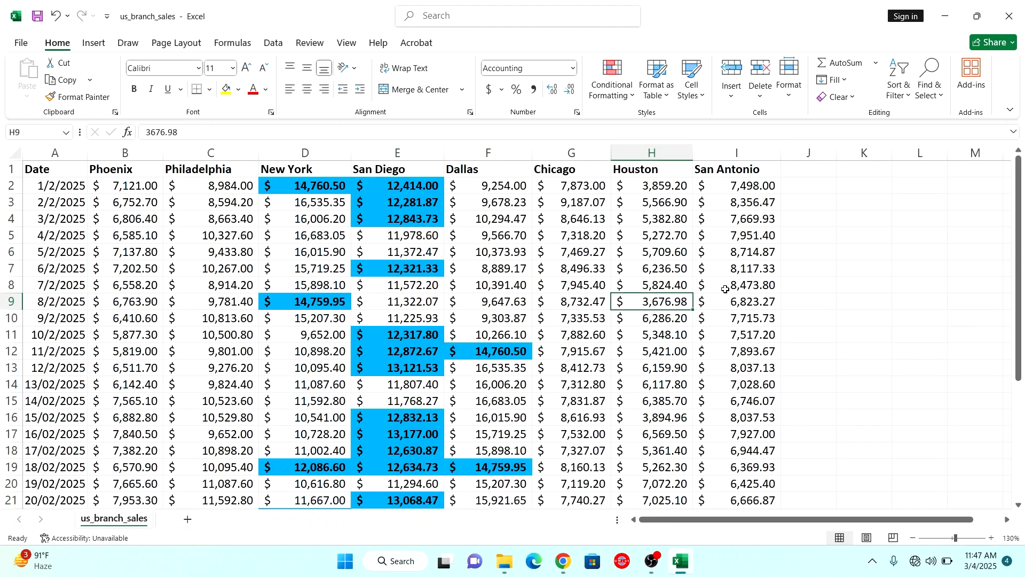